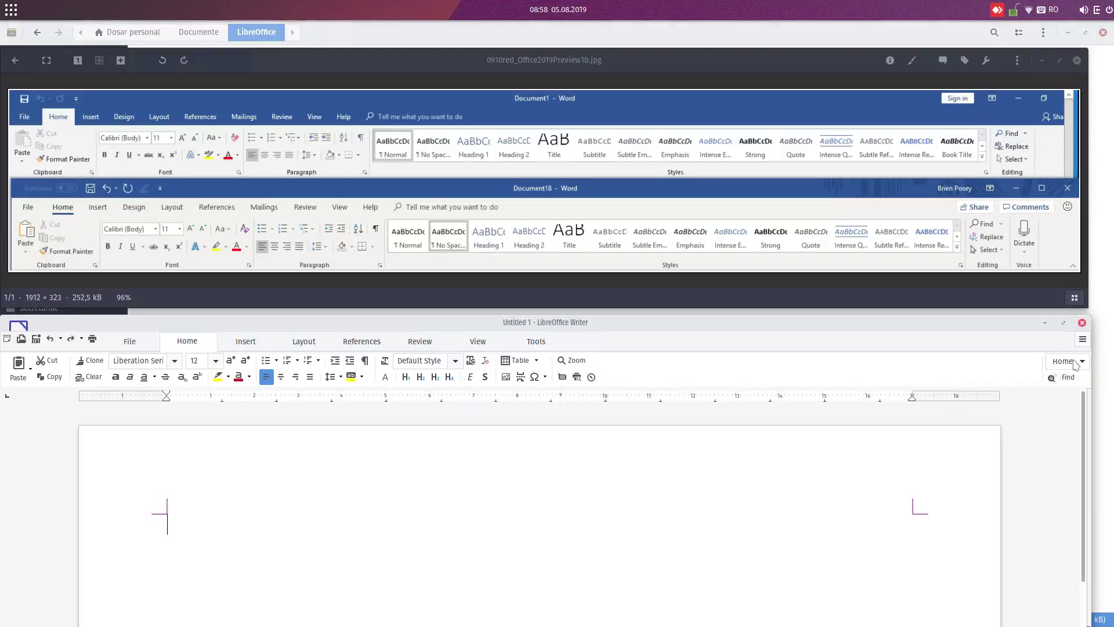
Switch Writer to the Standard Toolbar layout from the main menu's User Interface submenu
{"action": "left_click", "coordinate": [1083, 339]}
{"action": "mouse_move", "coordinate": [988, 404]}
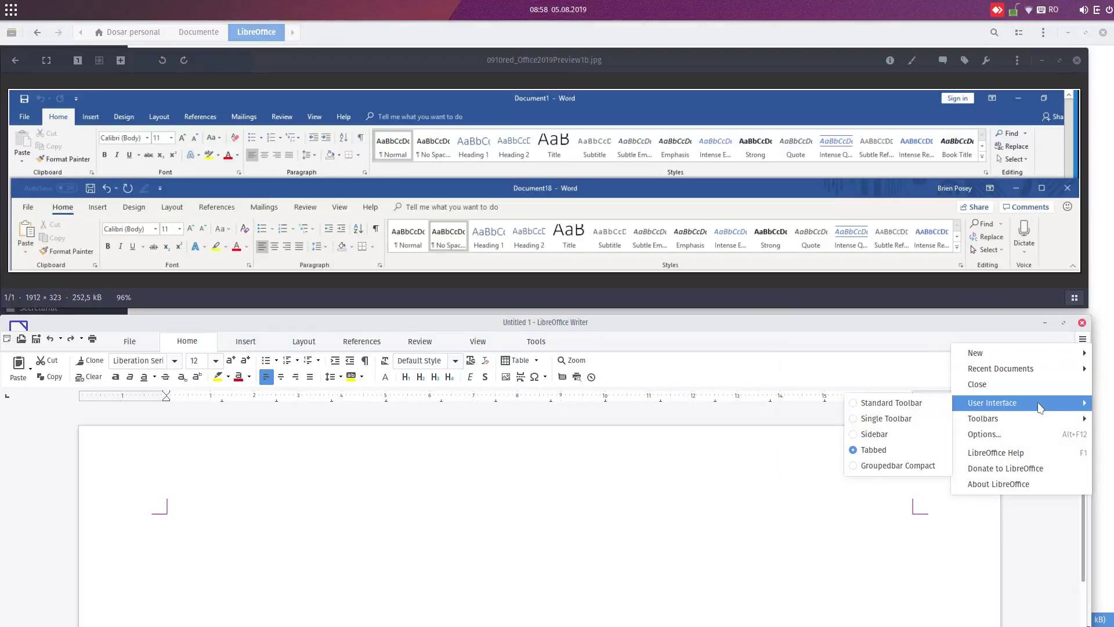
{"action": "left_click", "coordinate": [931, 404]}
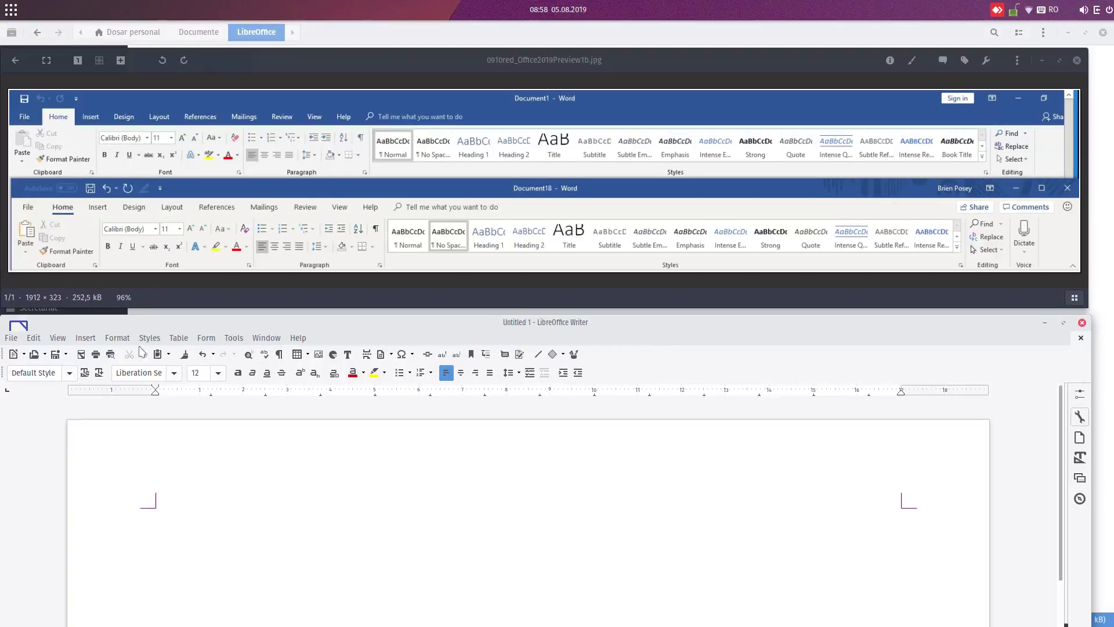
Bring up the View menu's User Interface layout choices
{"action": "left_click", "coordinate": [62, 340]}
{"action": "mouse_move", "coordinate": [62, 341]}
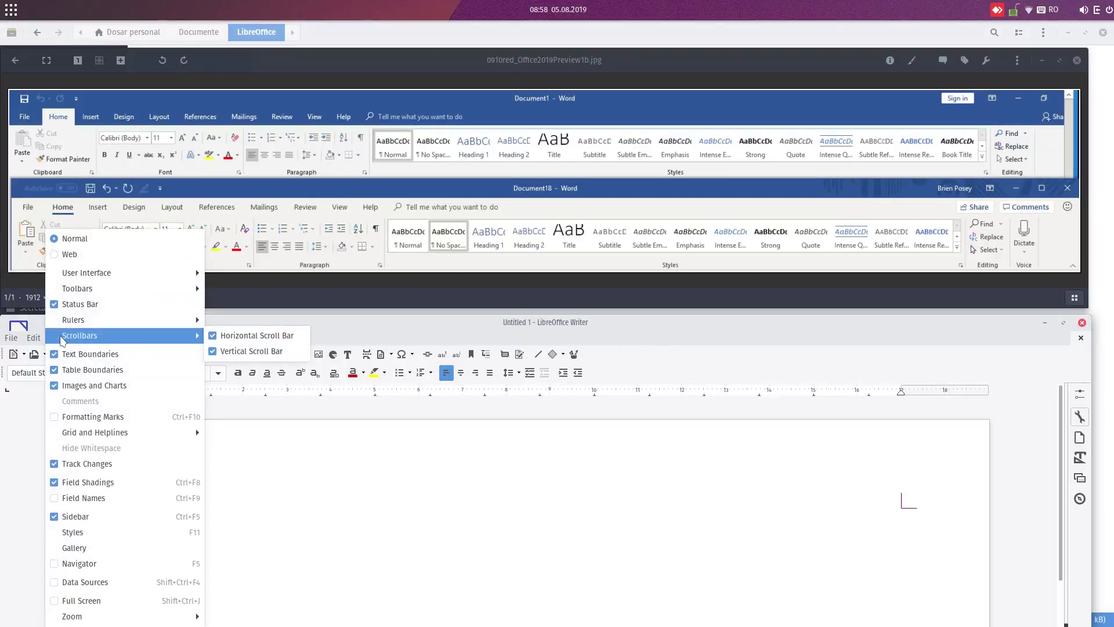
{"action": "mouse_move", "coordinate": [87, 279]}
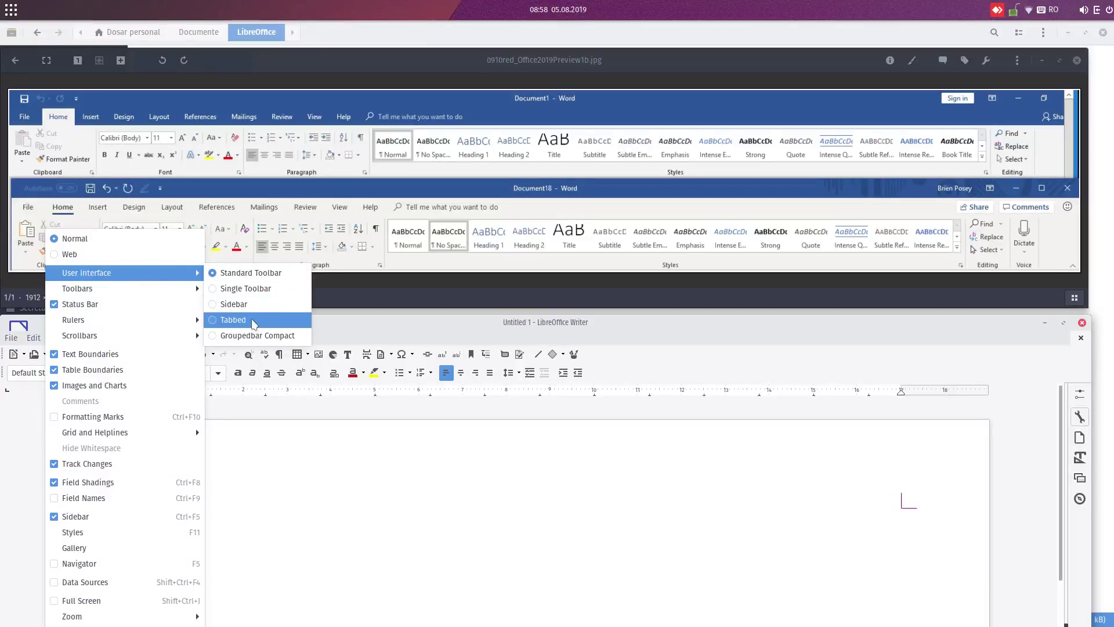
Switch Writer to the Tabbed ribbon interface and show the File tab
{"action": "left_click", "coordinate": [253, 323]}
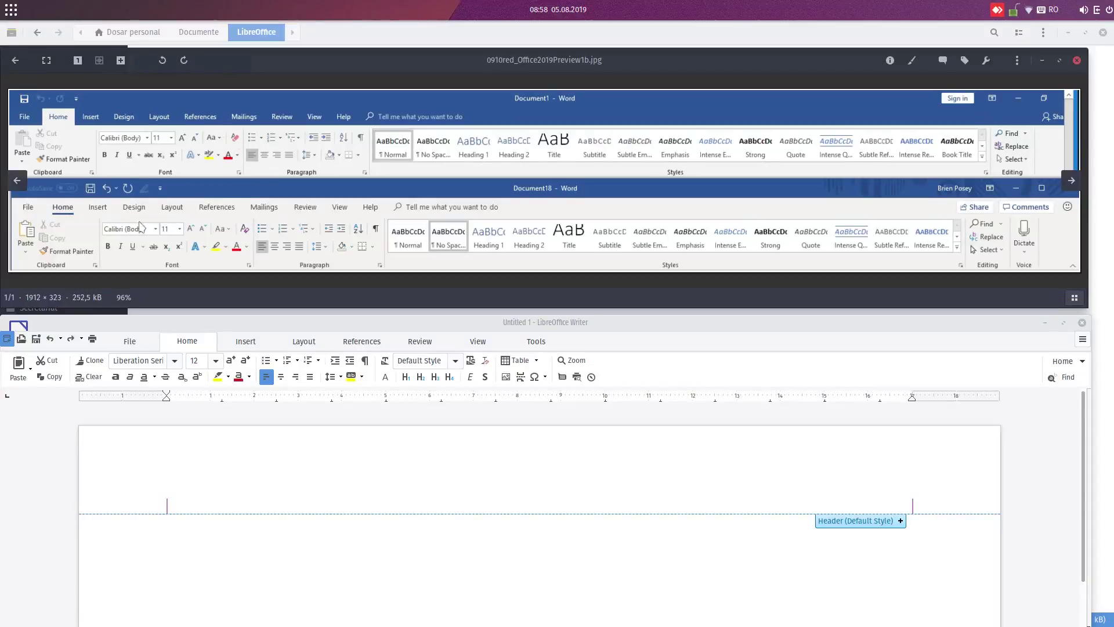
{"action": "left_click", "coordinate": [194, 429]}
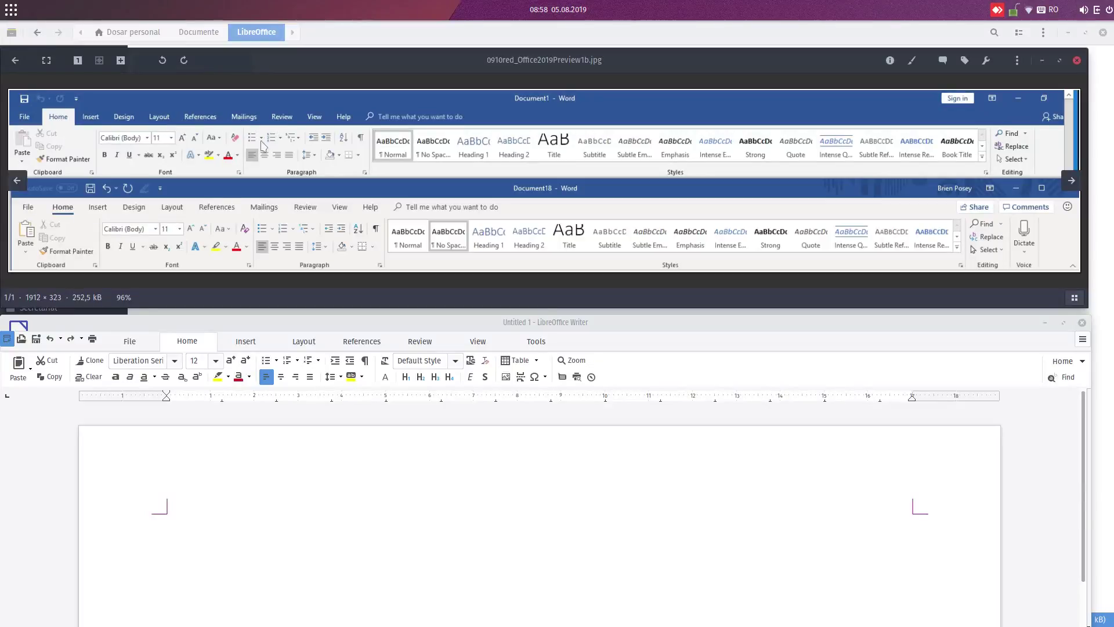
{"action": "left_click", "coordinate": [136, 346]}
Browse the Home, Insert, Layout, References, Review, View and Tools tabs, ending on File
{"action": "left_click", "coordinate": [192, 347]}
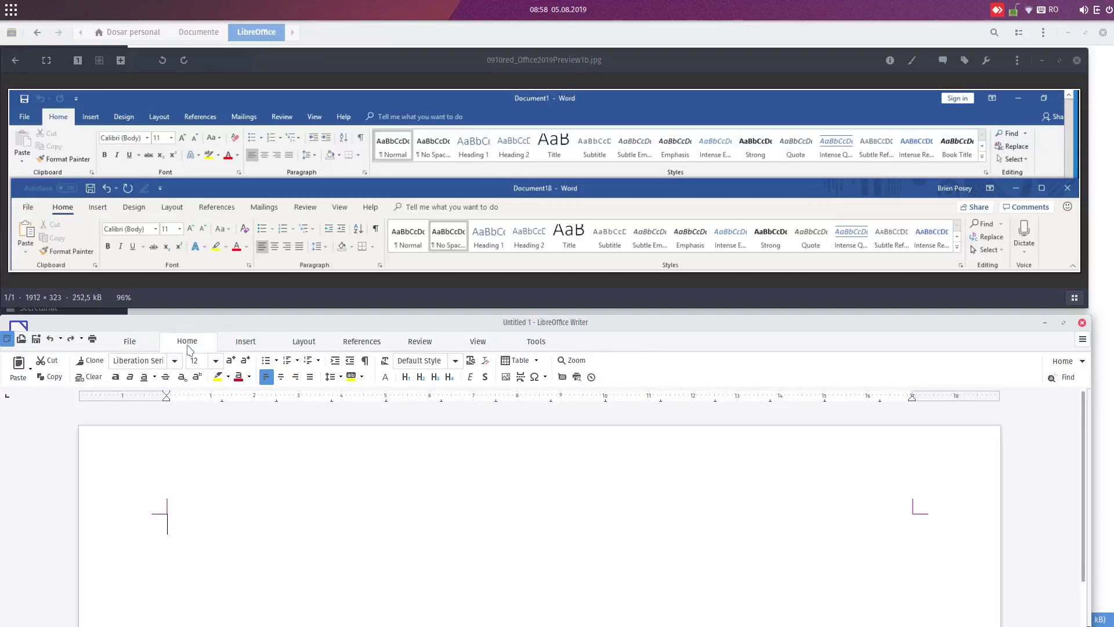
{"action": "left_click", "coordinate": [245, 343]}
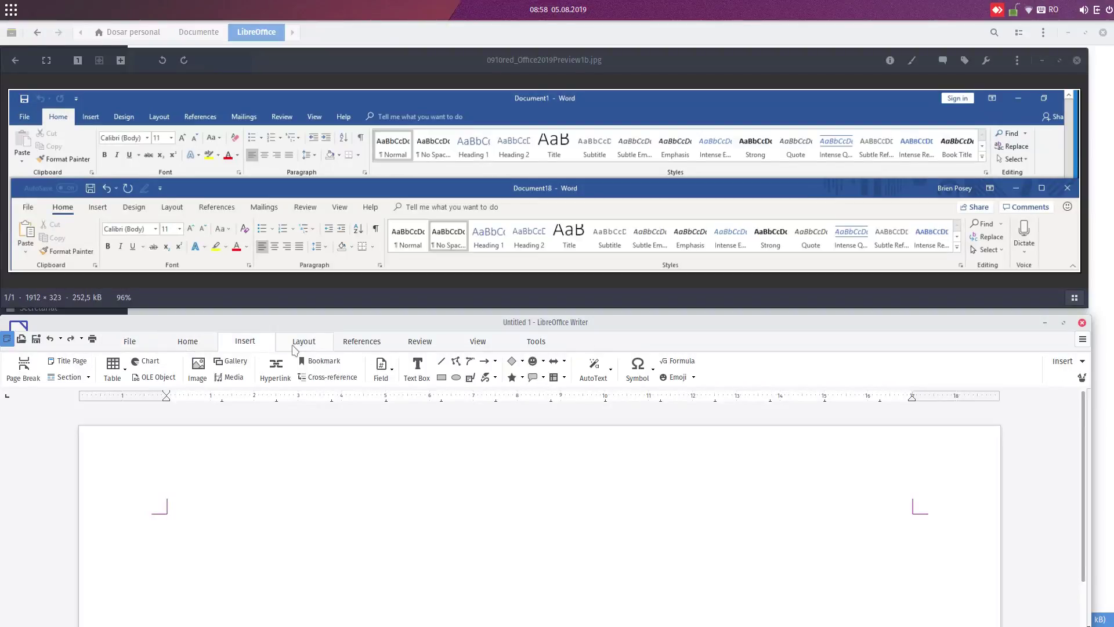
{"action": "left_click", "coordinate": [313, 342]}
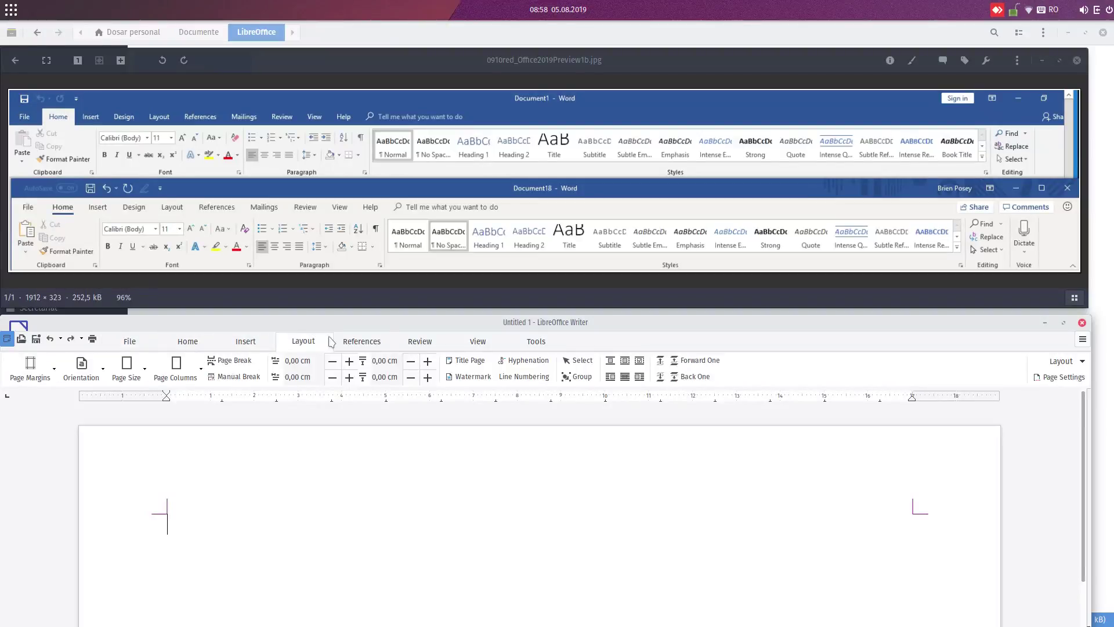
{"action": "left_click", "coordinate": [381, 342]}
{"action": "left_click", "coordinate": [413, 344]}
{"action": "left_click", "coordinate": [468, 345]}
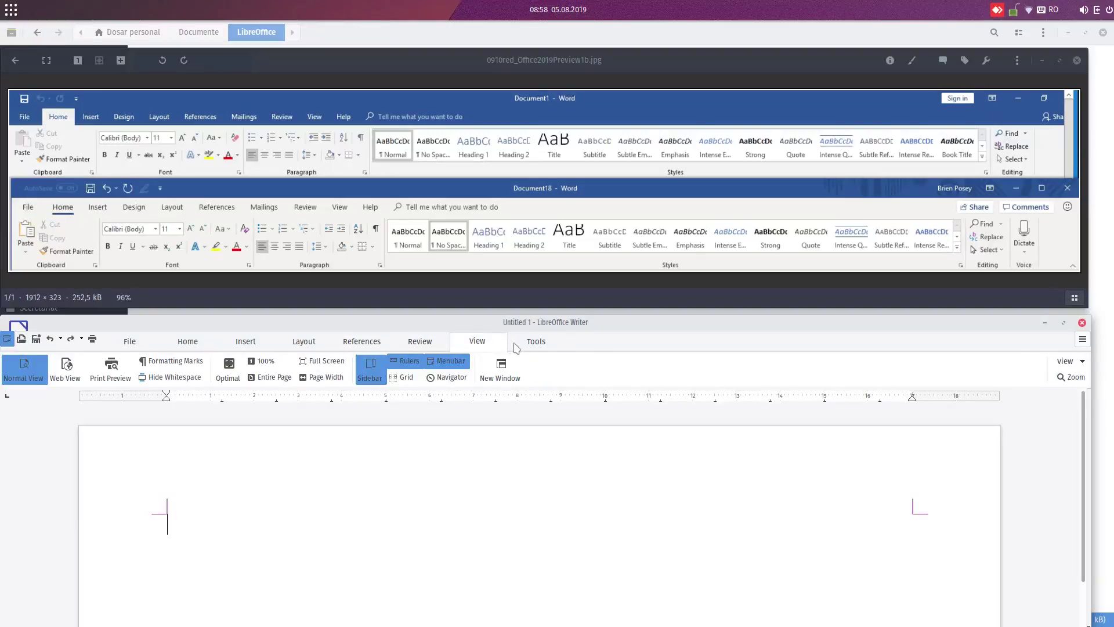
{"action": "left_click", "coordinate": [525, 347]}
{"action": "left_click", "coordinate": [131, 343]}
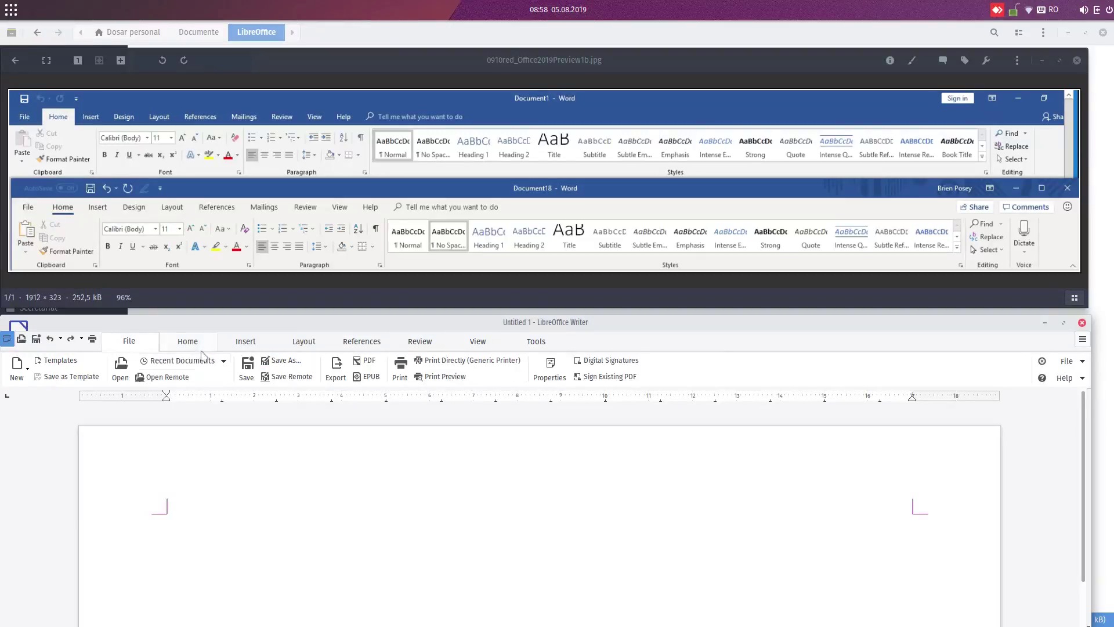
Show the Home tab's formatting tools and compare them with the Word ribbon screenshots in the image viewer
{"action": "left_click", "coordinate": [203, 343]}
{"action": "mouse_move", "coordinate": [221, 476]}
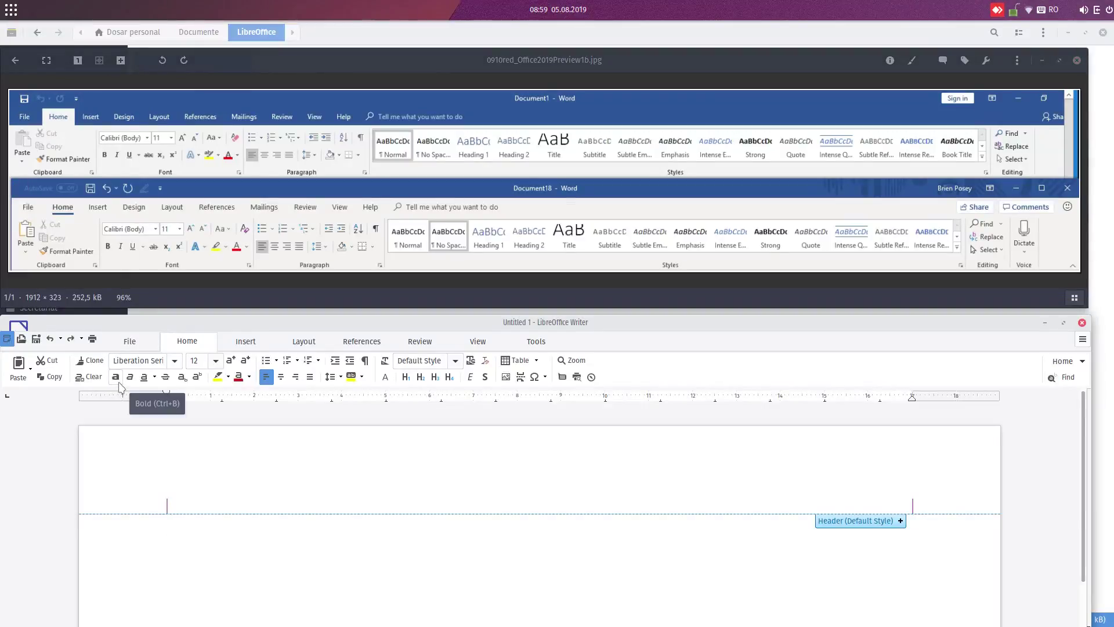
{"action": "left_click", "coordinate": [122, 246]}
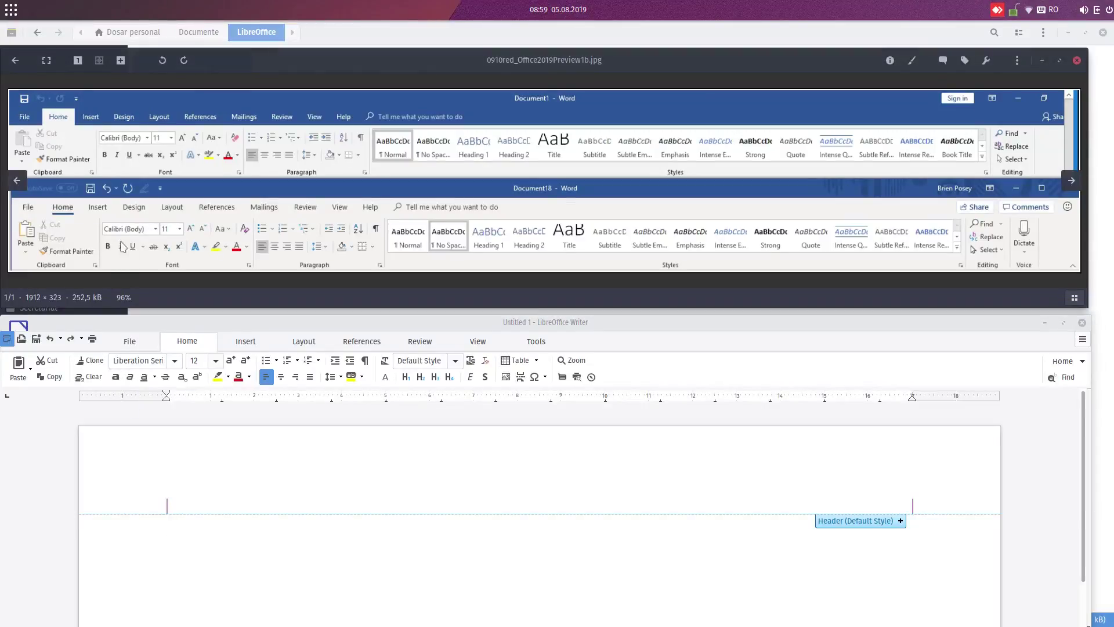
{"action": "left_click", "coordinate": [192, 374]}
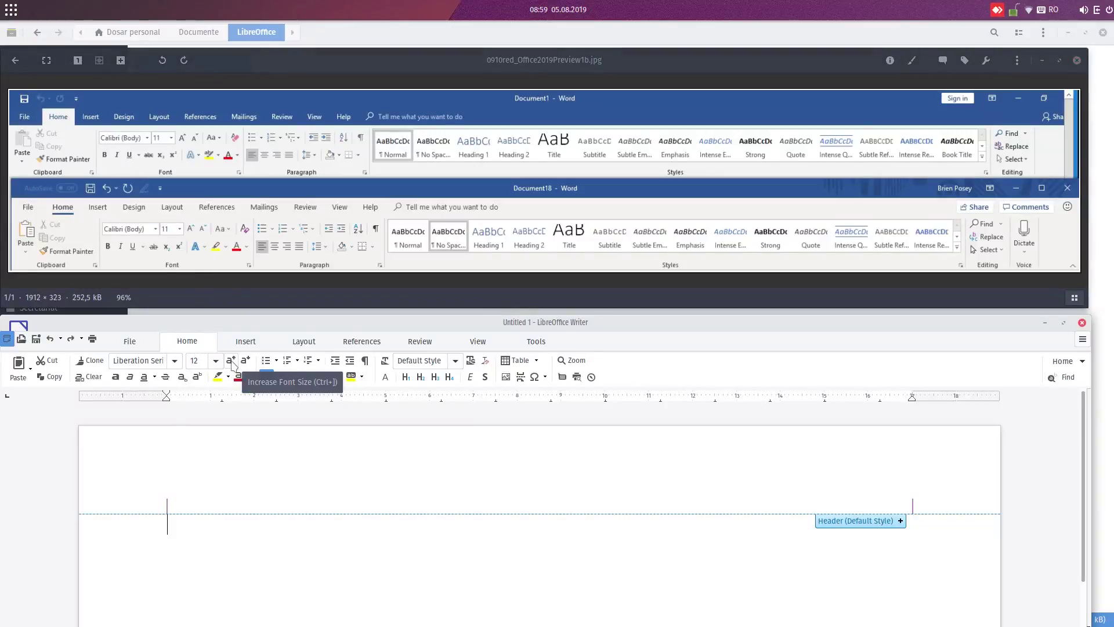
{"action": "left_click", "coordinate": [228, 235]}
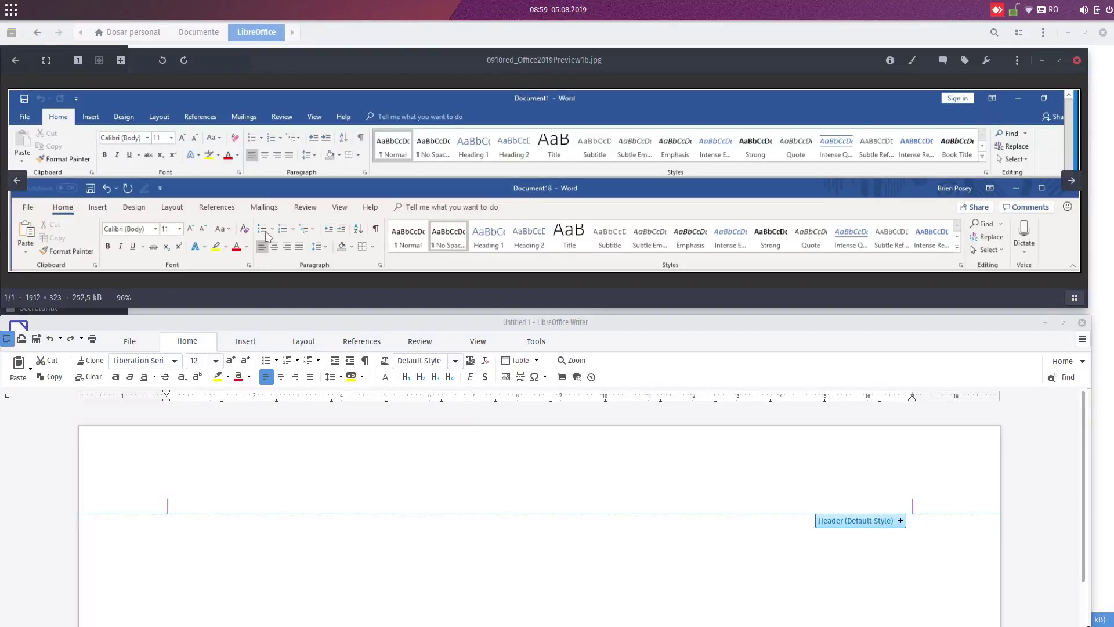
{"action": "left_click", "coordinate": [278, 339]}
{"action": "left_click", "coordinate": [270, 263]}
{"action": "left_click", "coordinate": [485, 367]}
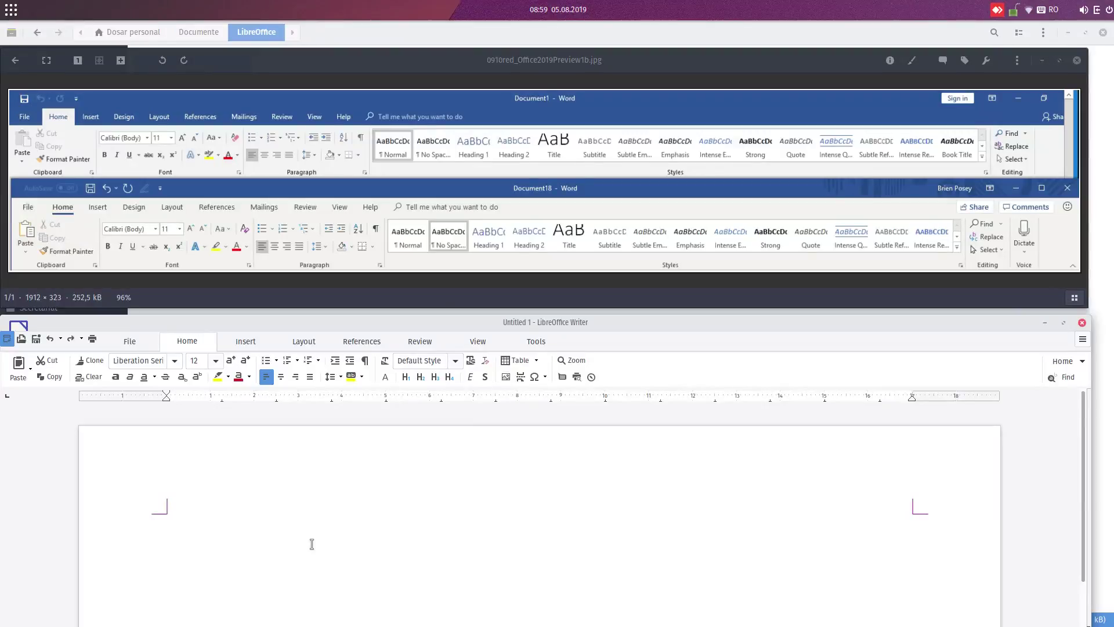
{"action": "left_click", "coordinate": [439, 168]}
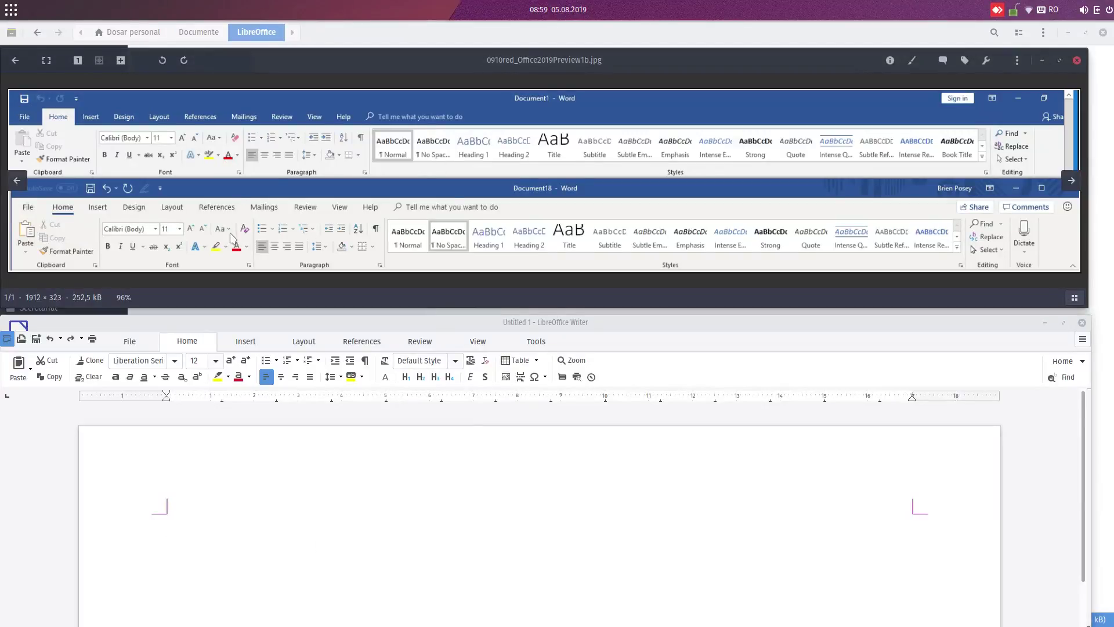
{"action": "left_click", "coordinate": [233, 339]}
{"action": "left_click", "coordinate": [247, 343]}
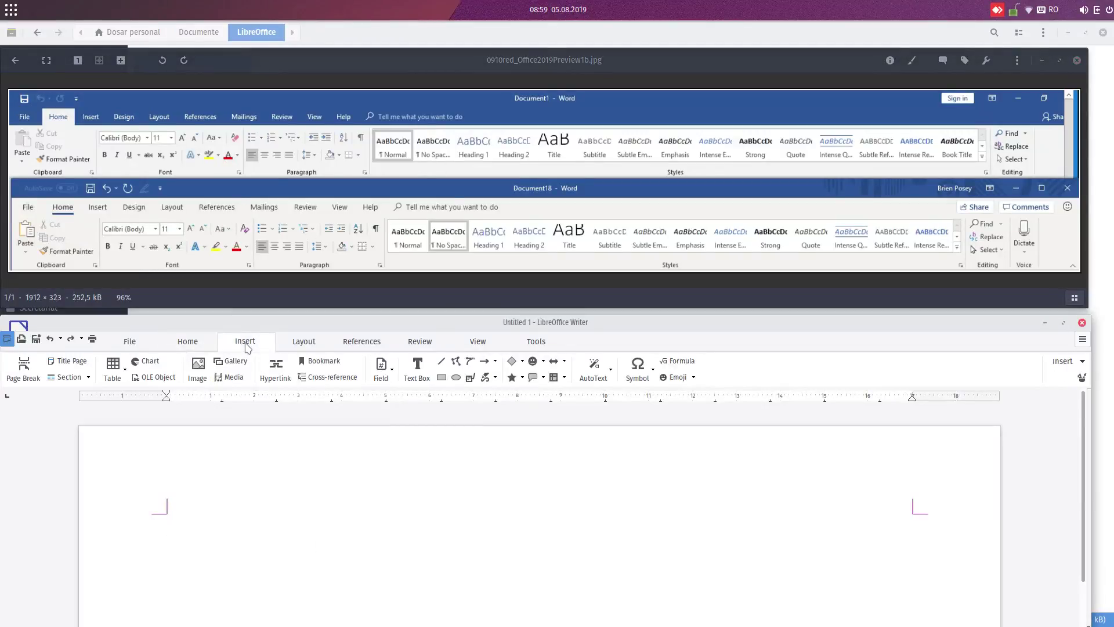
{"action": "left_click", "coordinate": [303, 342]}
{"action": "left_click", "coordinate": [362, 341]}
{"action": "left_click", "coordinate": [419, 341]}
{"action": "left_click", "coordinate": [477, 341]}
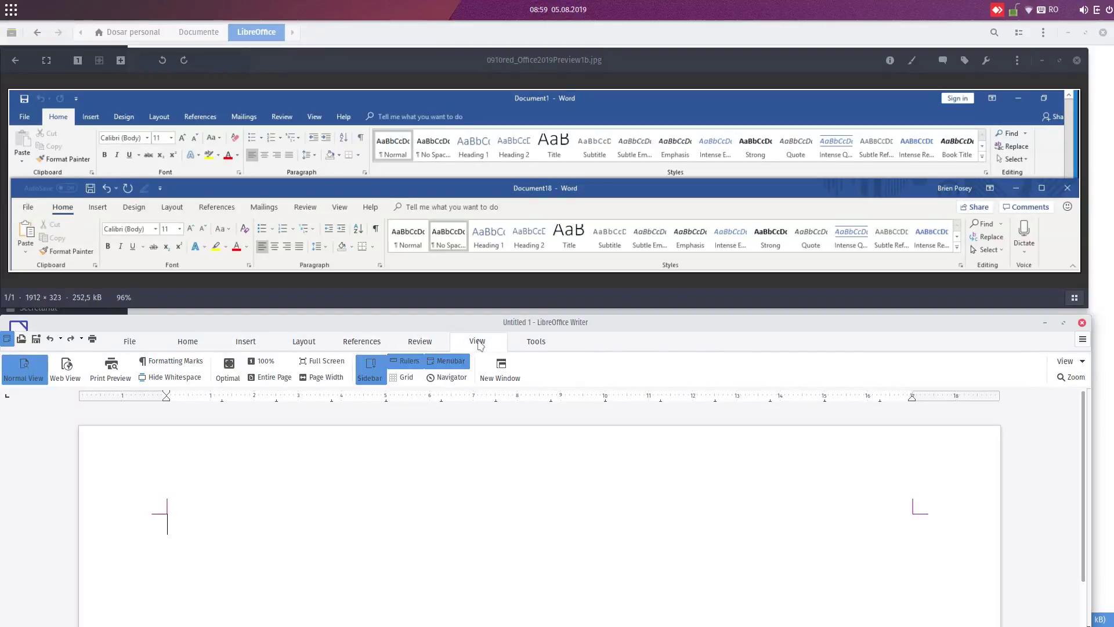
{"action": "left_click", "coordinate": [526, 342]}
{"action": "left_click", "coordinate": [129, 342]}
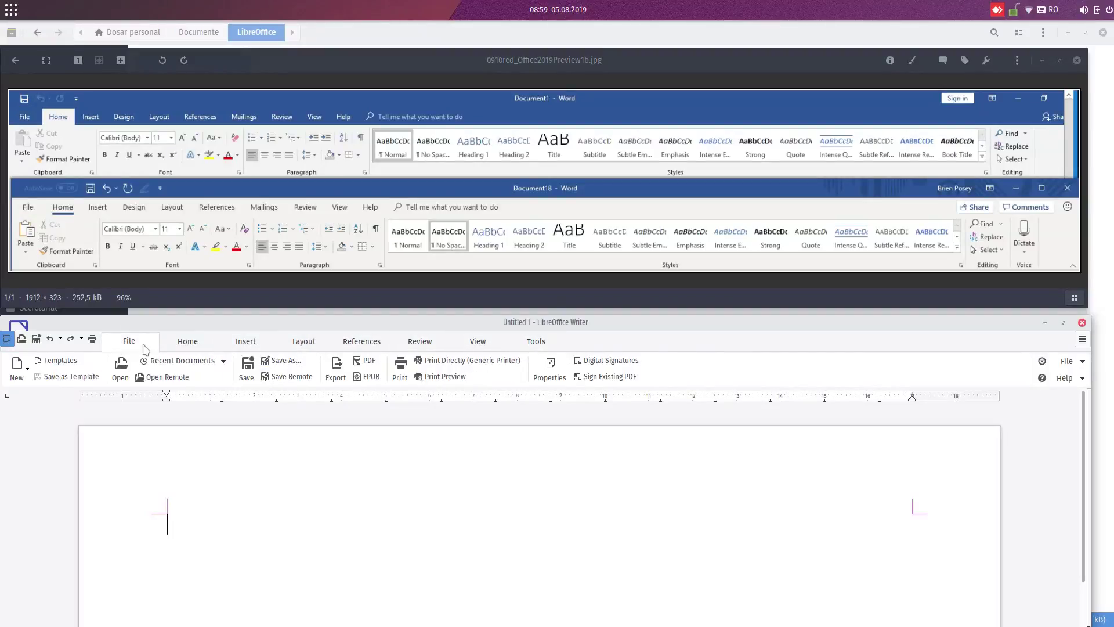
{"action": "left_click", "coordinate": [197, 349]}
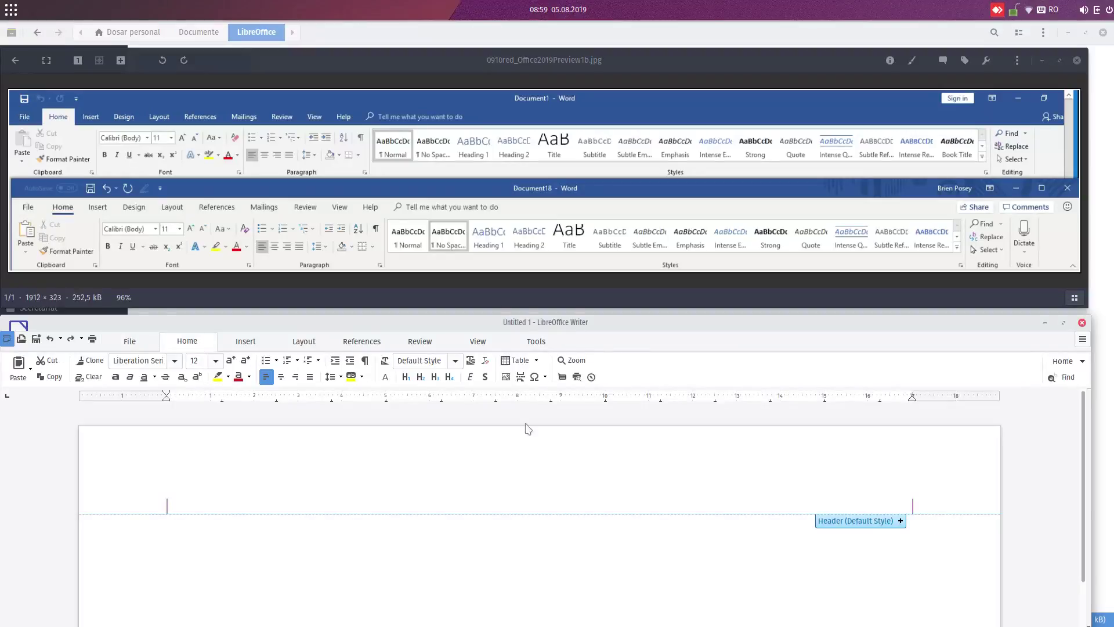
Switch Writer back to the Standard Toolbar layout via the main menu
{"action": "left_click", "coordinate": [1083, 340]}
{"action": "mouse_move", "coordinate": [1040, 405]}
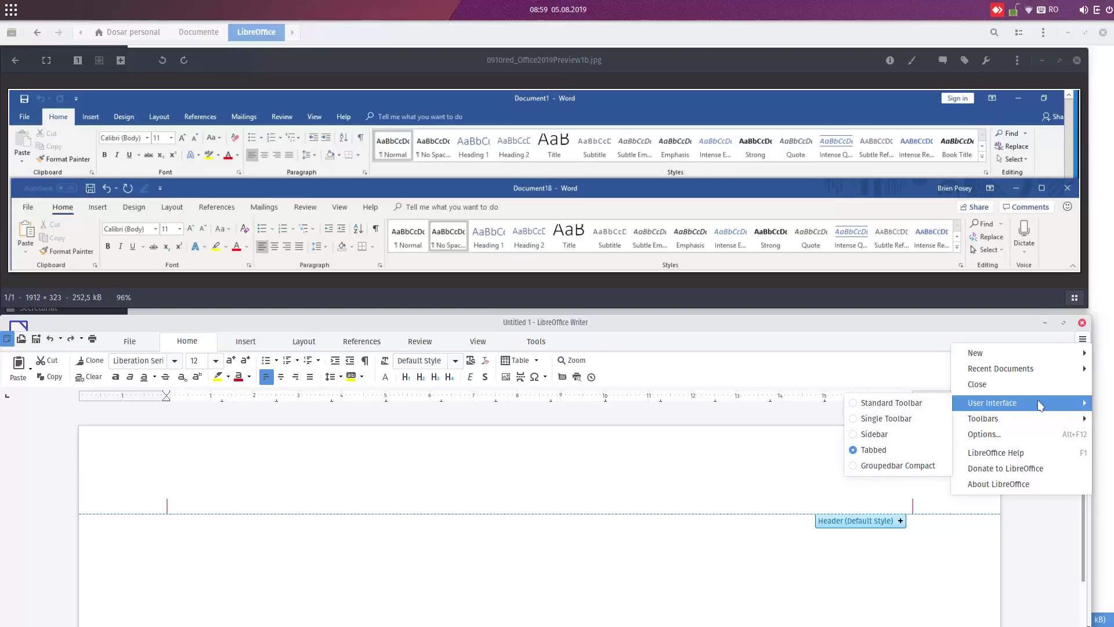
{"action": "left_click", "coordinate": [930, 405]}
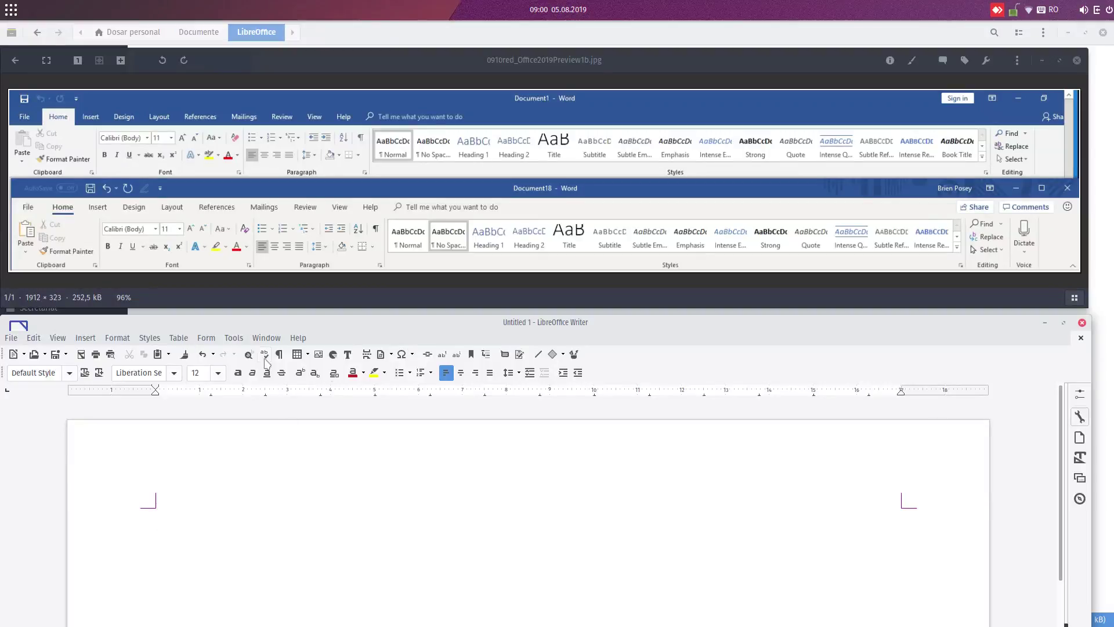
Browse the Insert menu without choosing anything, then open the View menu
{"action": "left_click", "coordinate": [90, 341]}
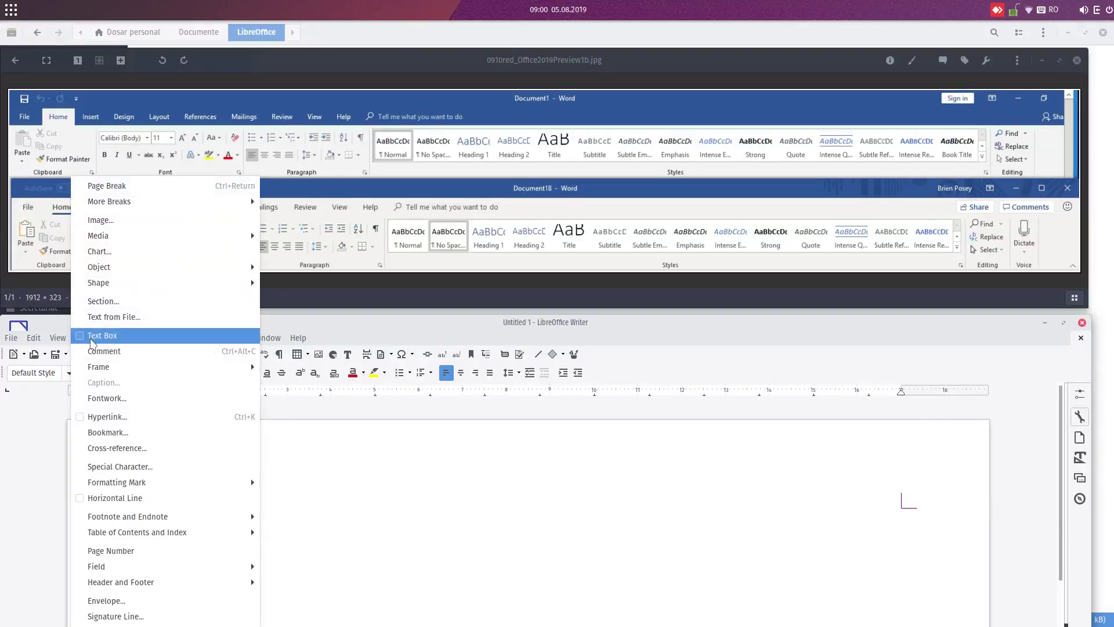
{"action": "left_click", "coordinate": [417, 528]}
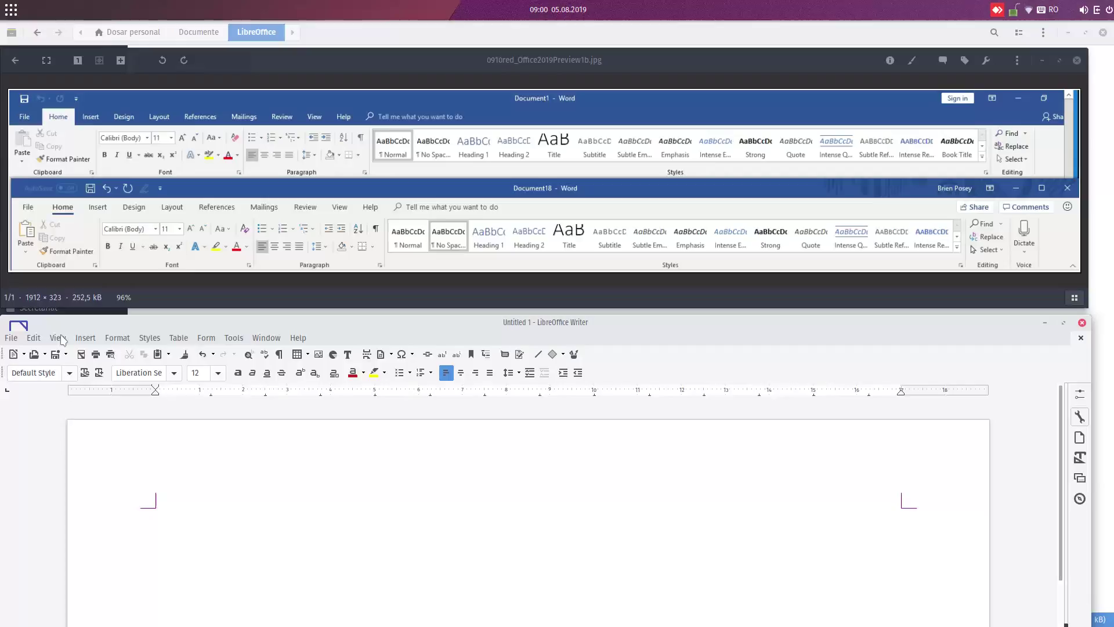
{"action": "left_click", "coordinate": [105, 210]}
{"action": "left_click", "coordinate": [78, 327]}
{"action": "left_click", "coordinate": [58, 338]}
Maximize the Writer window to fill the screen
{"action": "mouse_move", "coordinate": [71, 279]}
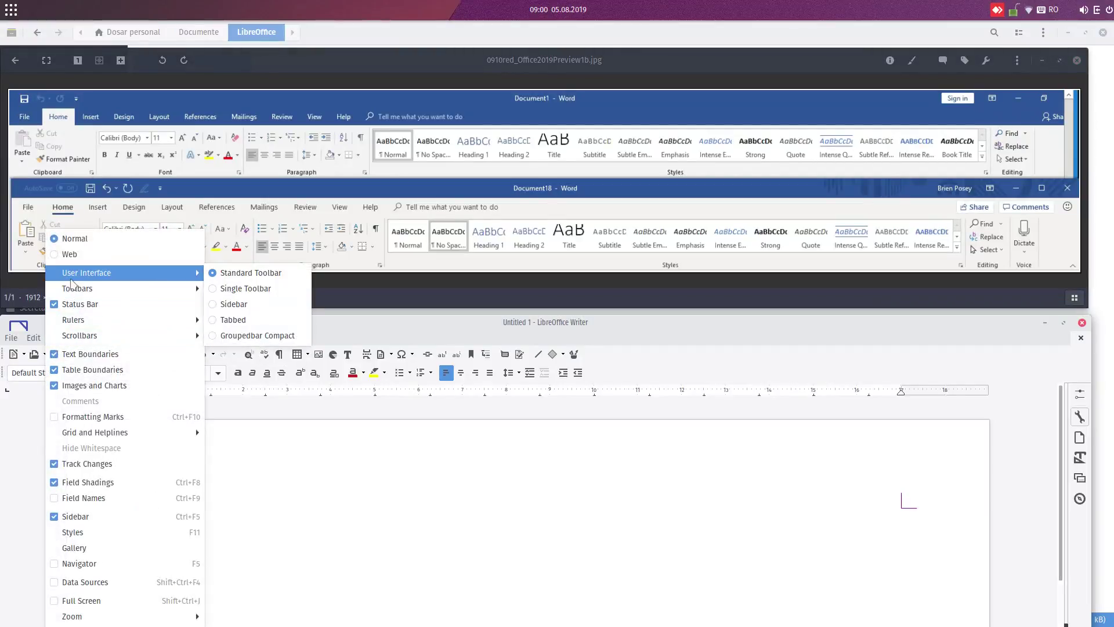
{"action": "left_click", "coordinate": [542, 319]}
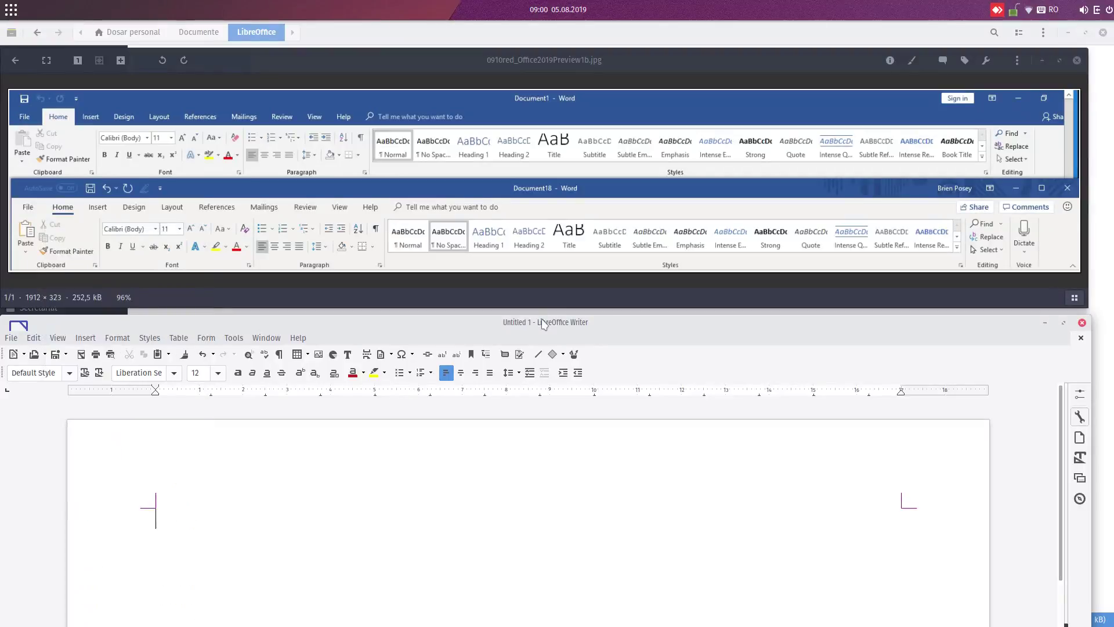
{"action": "double_click", "coordinate": [542, 319]}
Switch the interface to the Tabbed ribbon layout from View > User Interface
{"action": "left_click", "coordinate": [57, 43]}
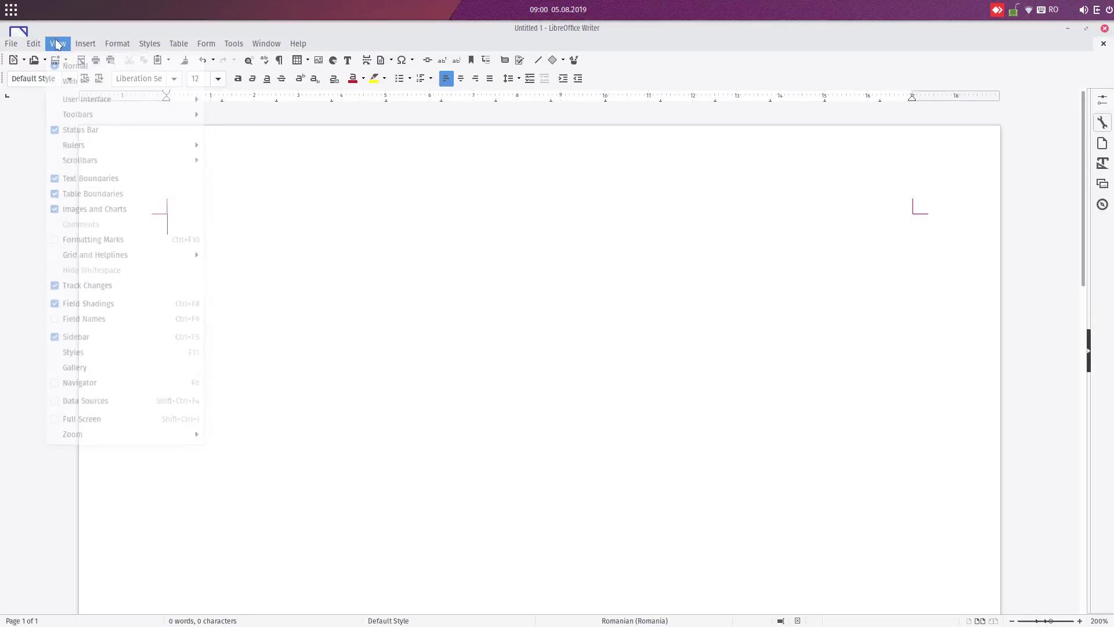
{"action": "mouse_move", "coordinate": [87, 95]}
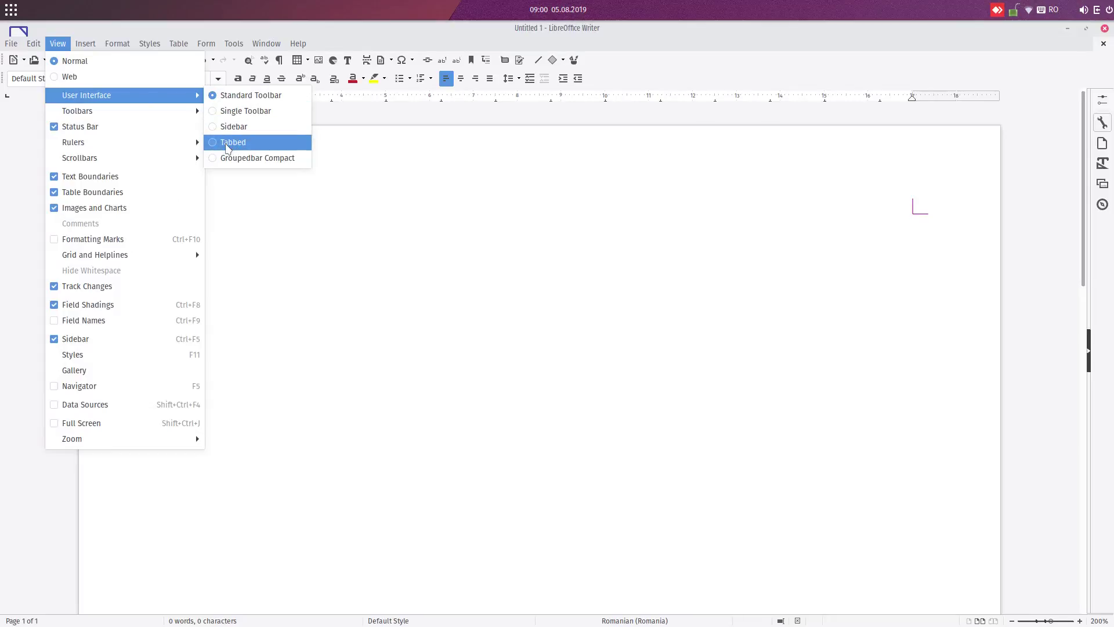
{"action": "left_click", "coordinate": [226, 144]}
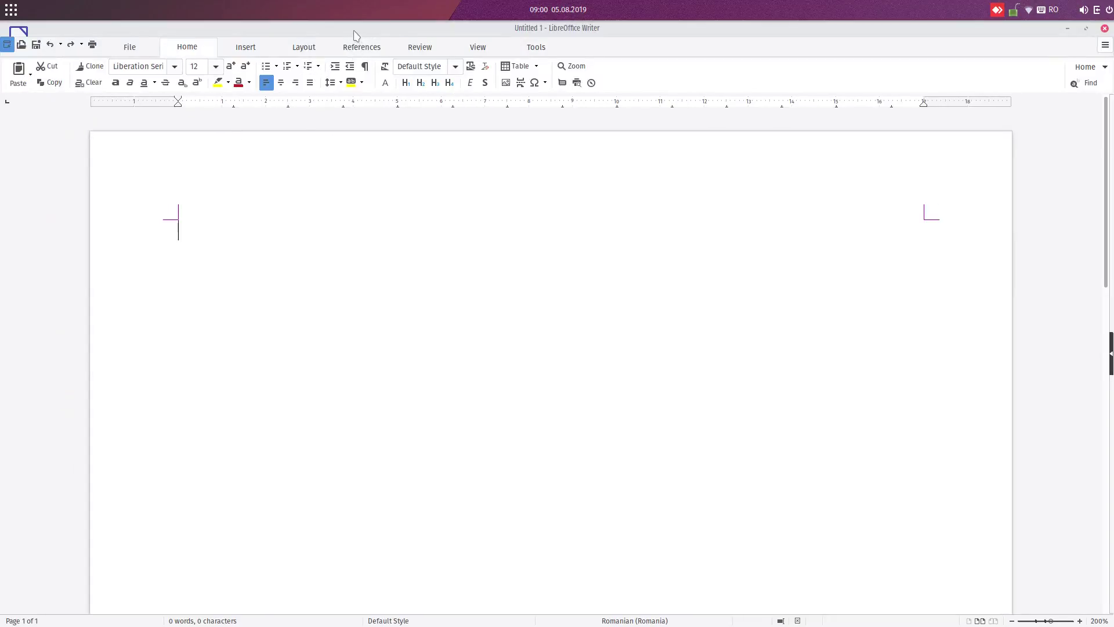
Apply Normal page margins from the Layout tab
{"action": "left_click", "coordinate": [240, 49]}
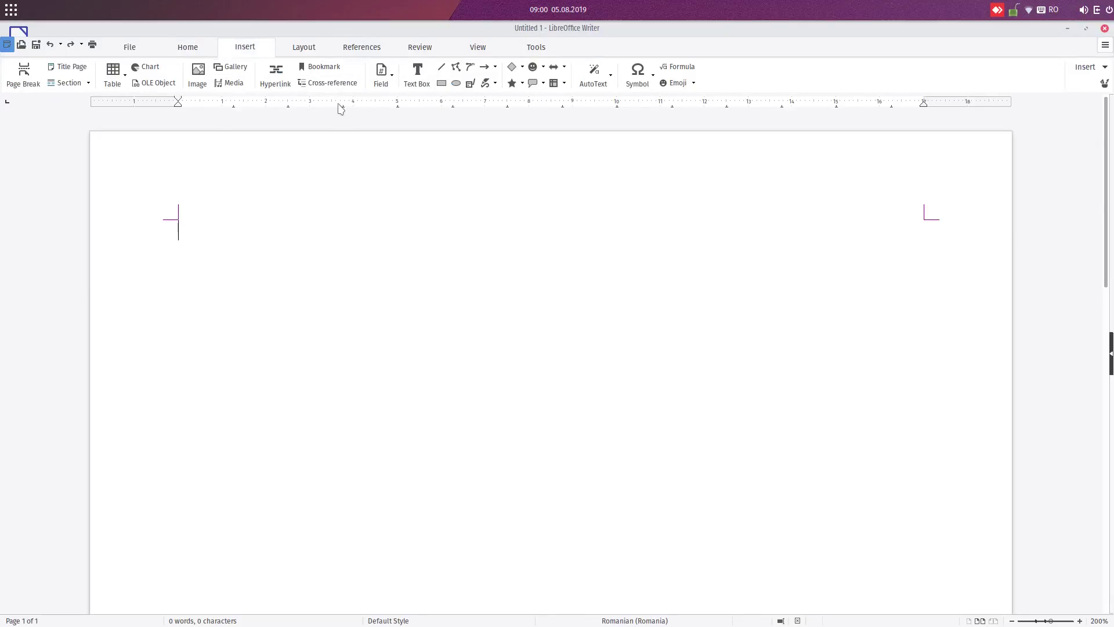
{"action": "left_click", "coordinate": [303, 46]}
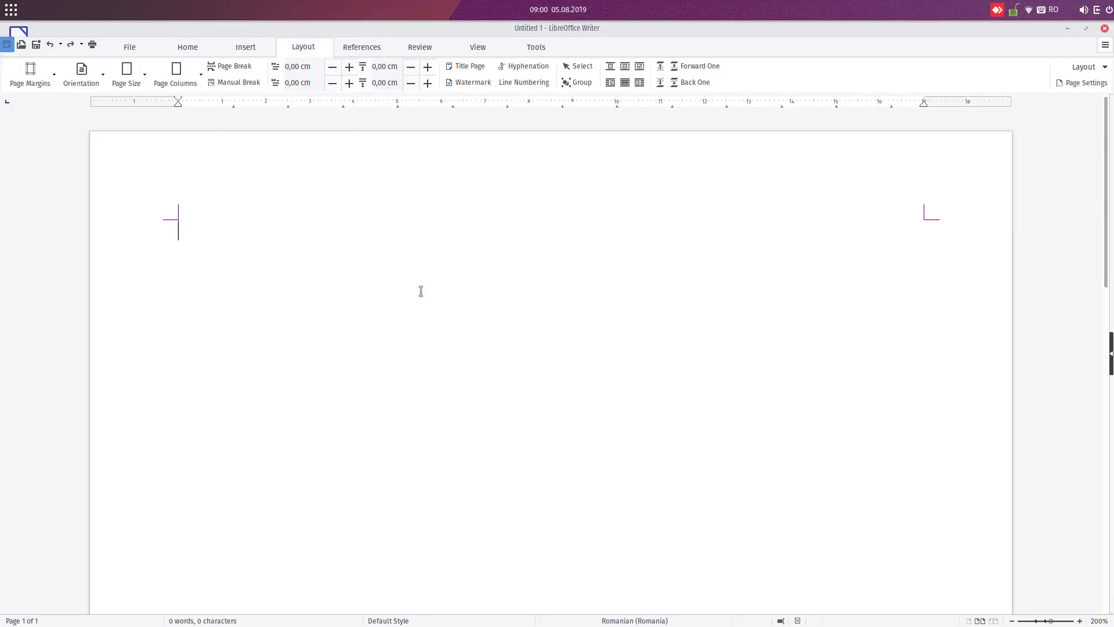
{"action": "left_click", "coordinate": [35, 74]}
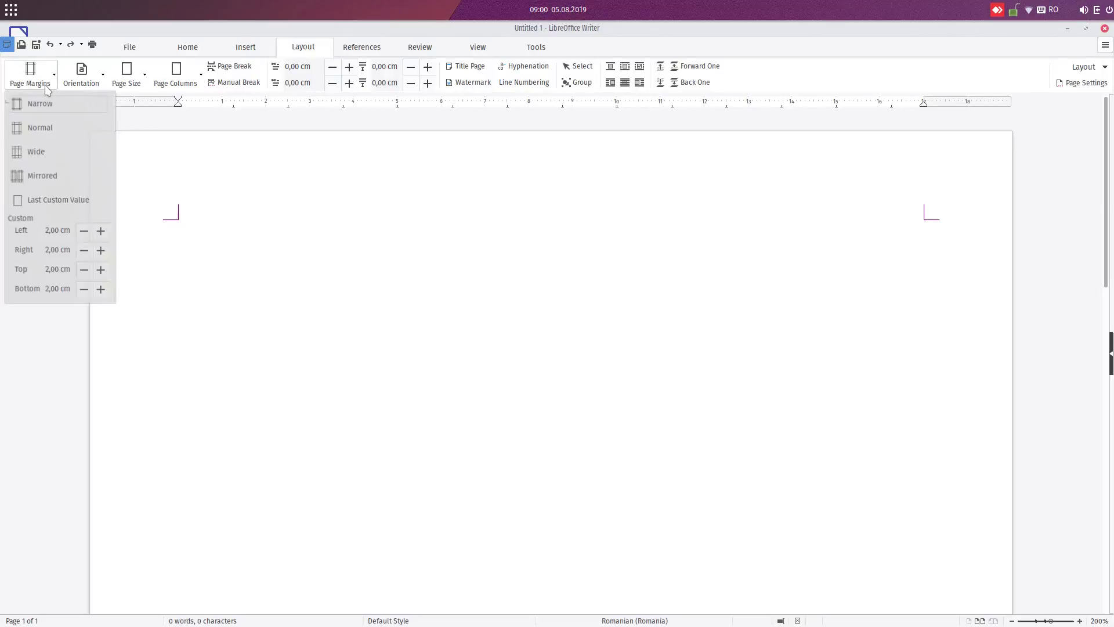
{"action": "left_click", "coordinate": [53, 126]}
Flip orientation to landscape and back to portrait, and set the page size to A3
{"action": "left_click", "coordinate": [81, 73]}
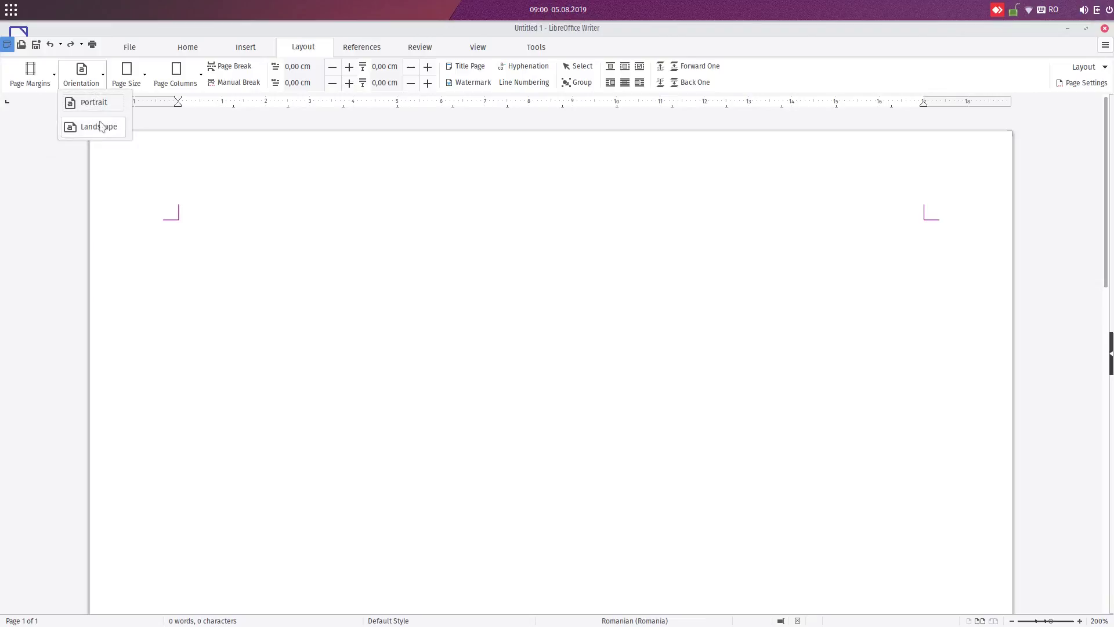
{"action": "left_click", "coordinate": [99, 127]}
{"action": "scroll", "coordinate": [254, 234], "scroll_direction": "down", "scroll_amount": 5}
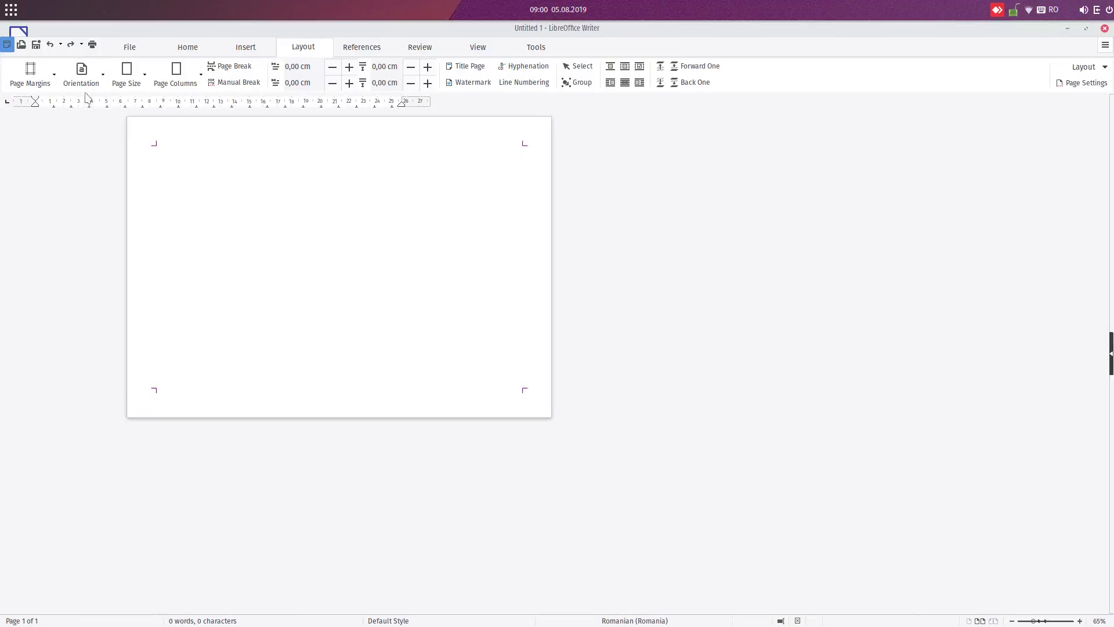
{"action": "left_click", "coordinate": [81, 74]}
{"action": "left_click", "coordinate": [92, 104]}
{"action": "left_click", "coordinate": [127, 72]}
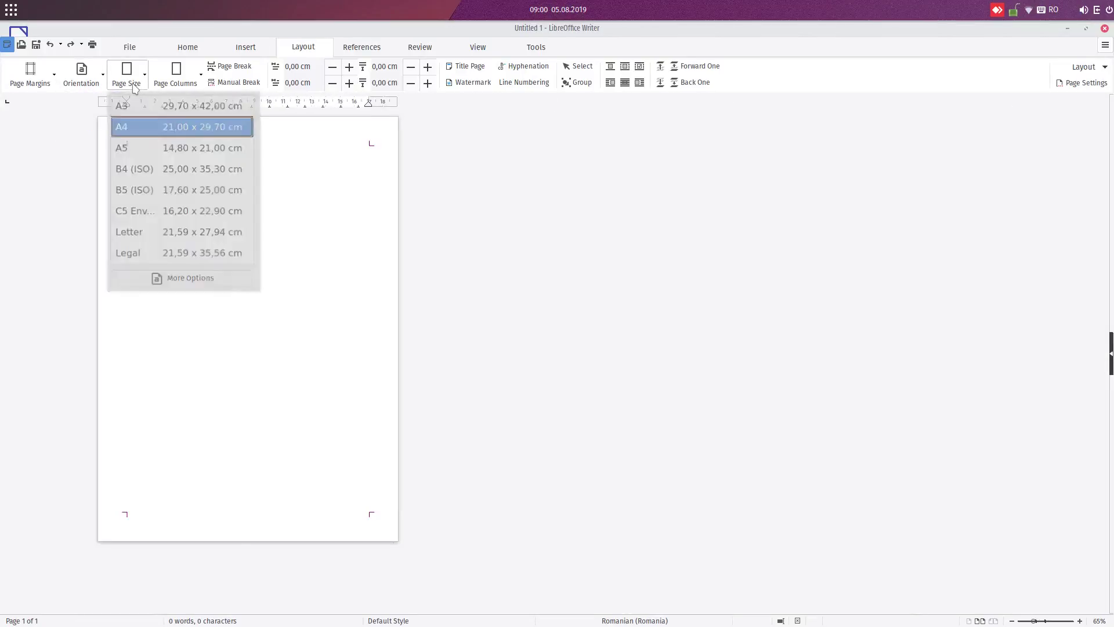
{"action": "left_click", "coordinate": [145, 104]}
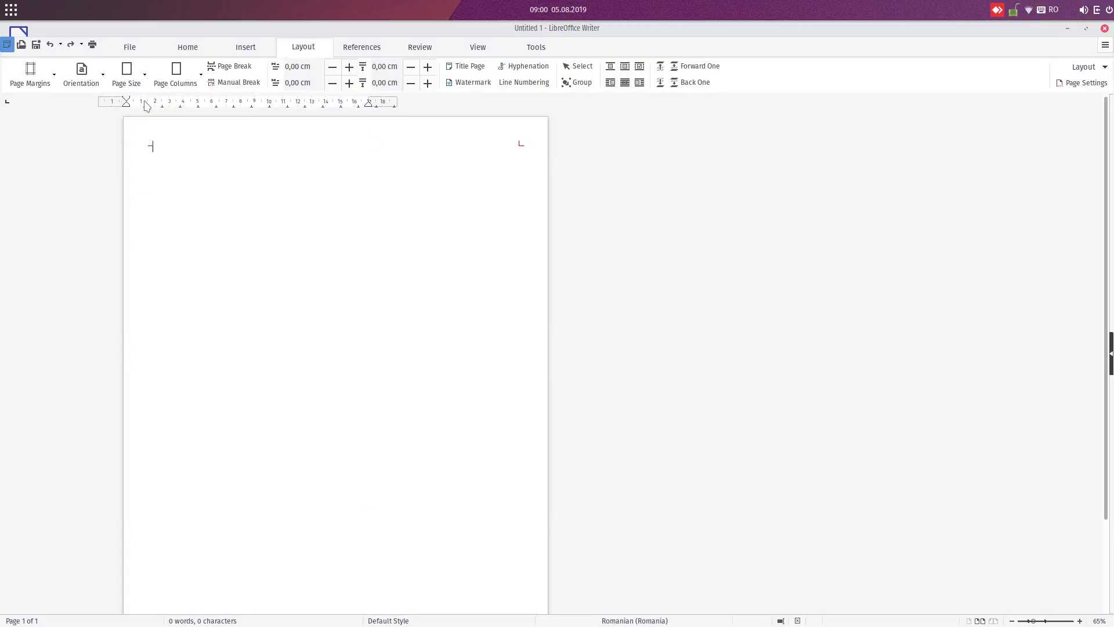
Split the page into 3 columns, type 'sdadsad', then return to a single column
{"action": "left_click", "coordinate": [174, 74]}
{"action": "left_click", "coordinate": [186, 151]}
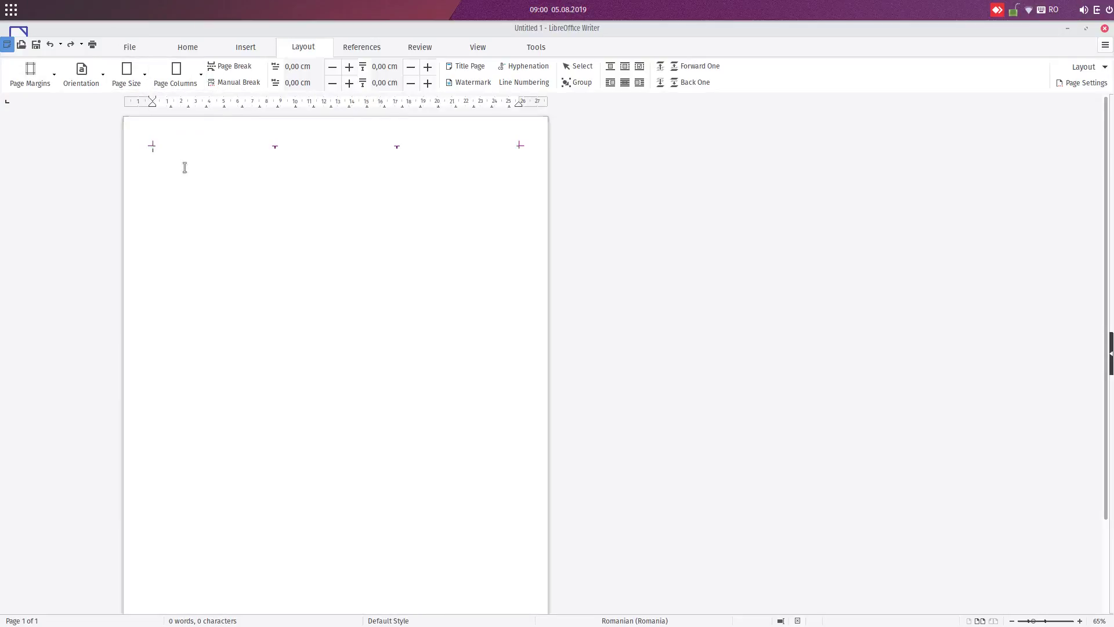
{"action": "type", "text": "sdadsadadsad"}
{"action": "left_click", "coordinate": [176, 73]}
{"action": "left_click", "coordinate": [183, 105]}
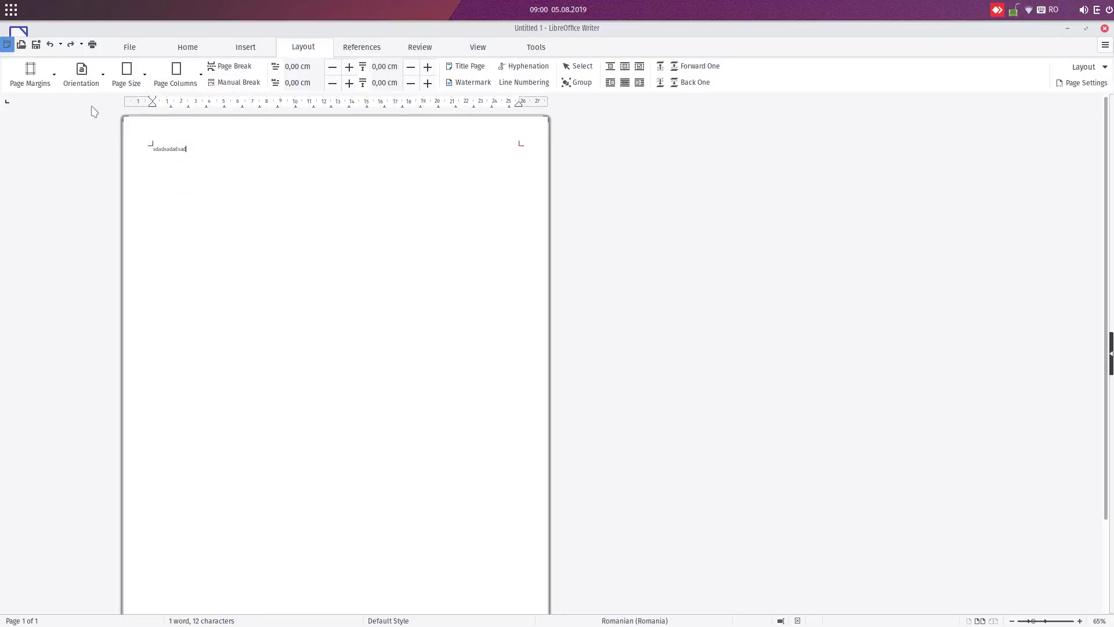
{"action": "left_click", "coordinate": [245, 47]}
Show the File tab, view and close the About LibreOffice box, then open the main menu
{"action": "left_click", "coordinate": [180, 48]}
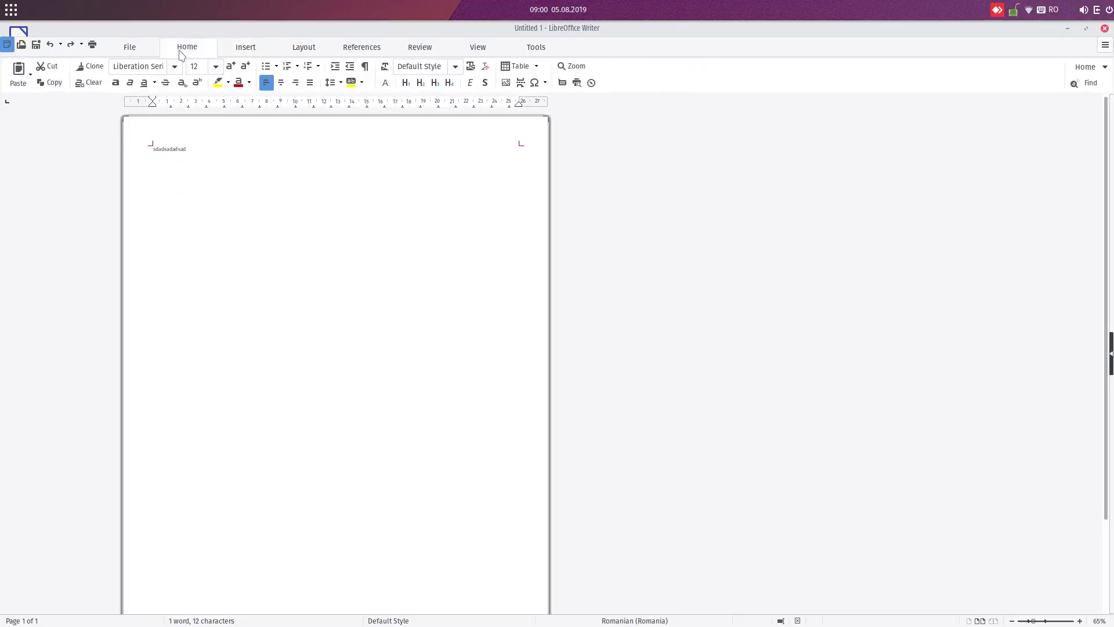
{"action": "left_click", "coordinate": [150, 51]}
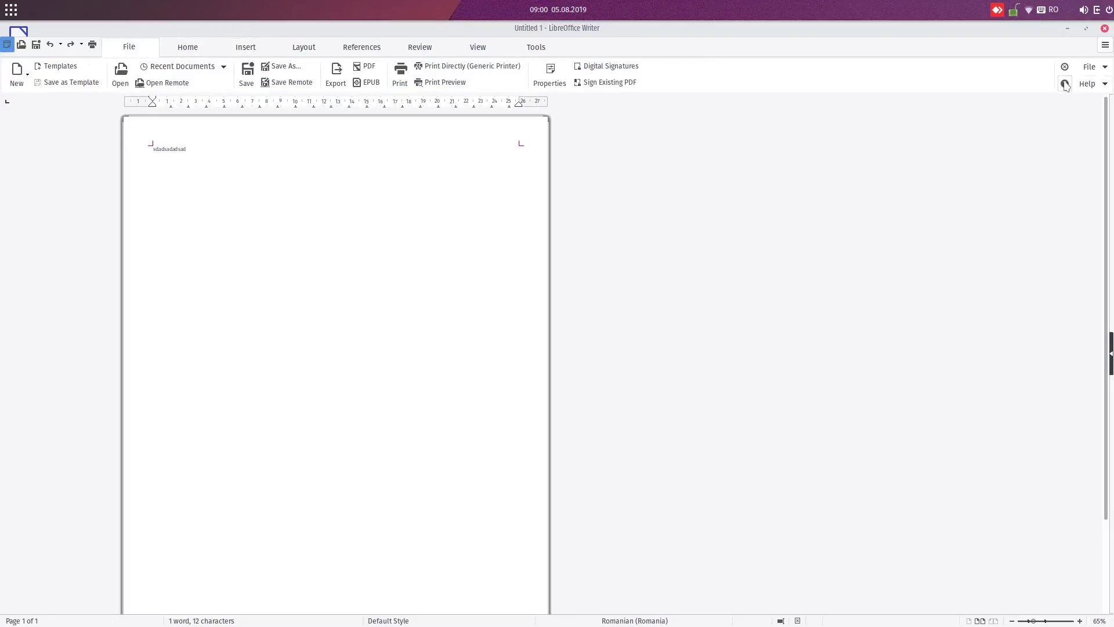
{"action": "left_click", "coordinate": [1104, 83]}
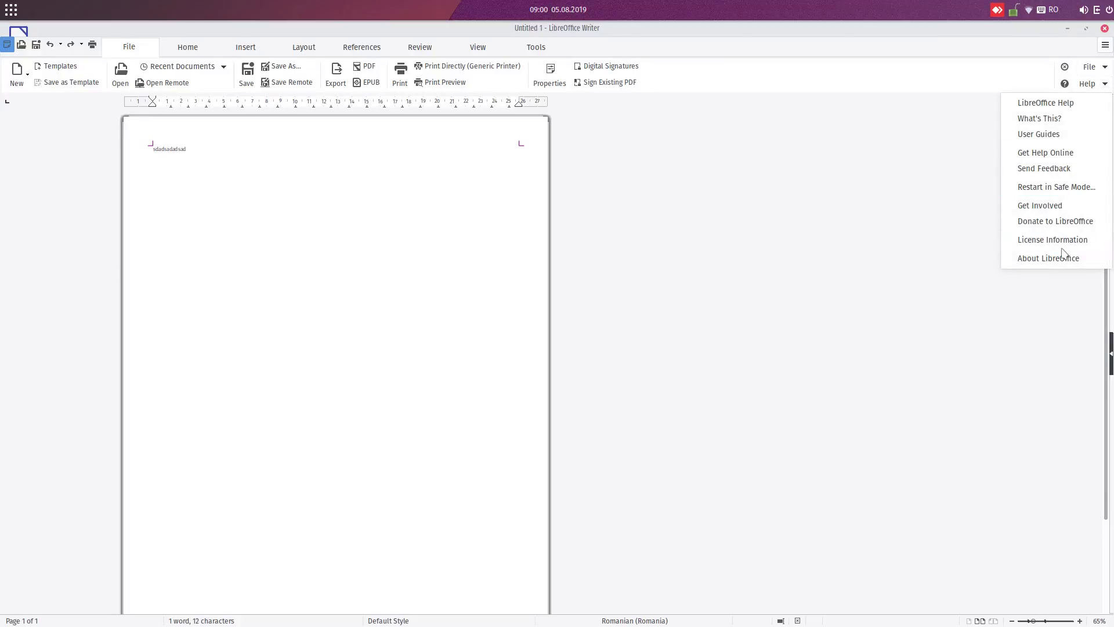
{"action": "left_click", "coordinate": [1057, 268]}
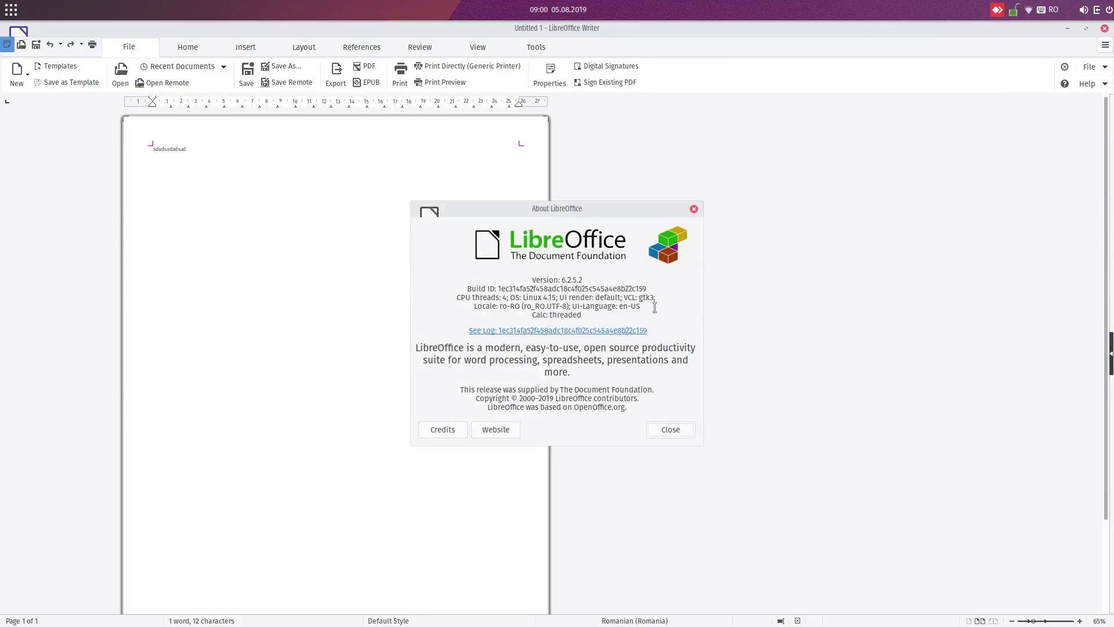
{"action": "left_click", "coordinate": [670, 430]}
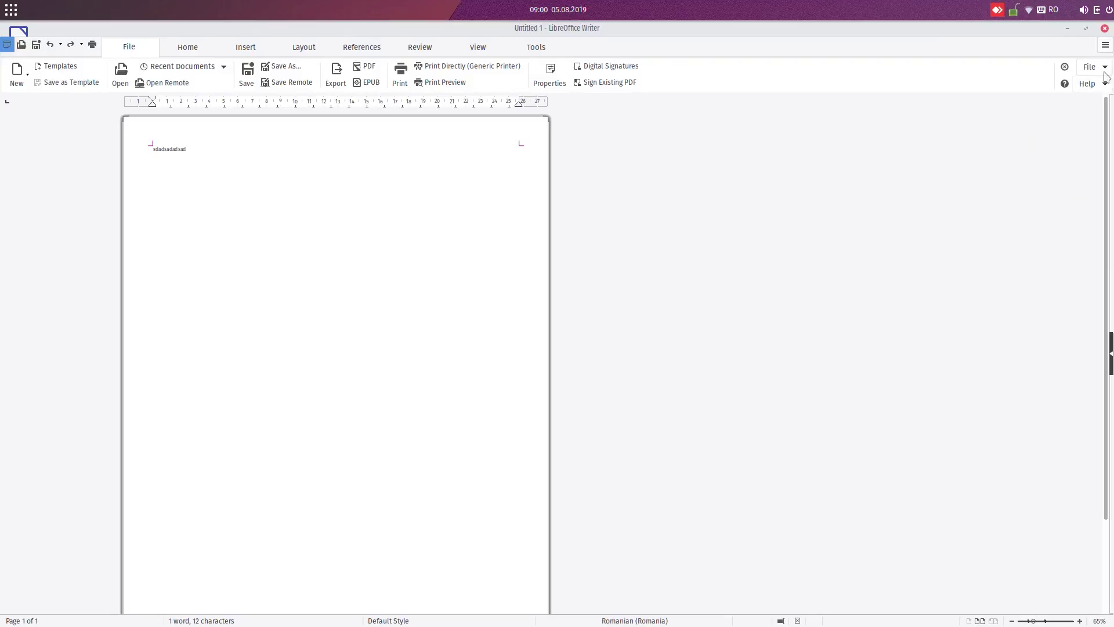
{"action": "left_click", "coordinate": [1108, 52]}
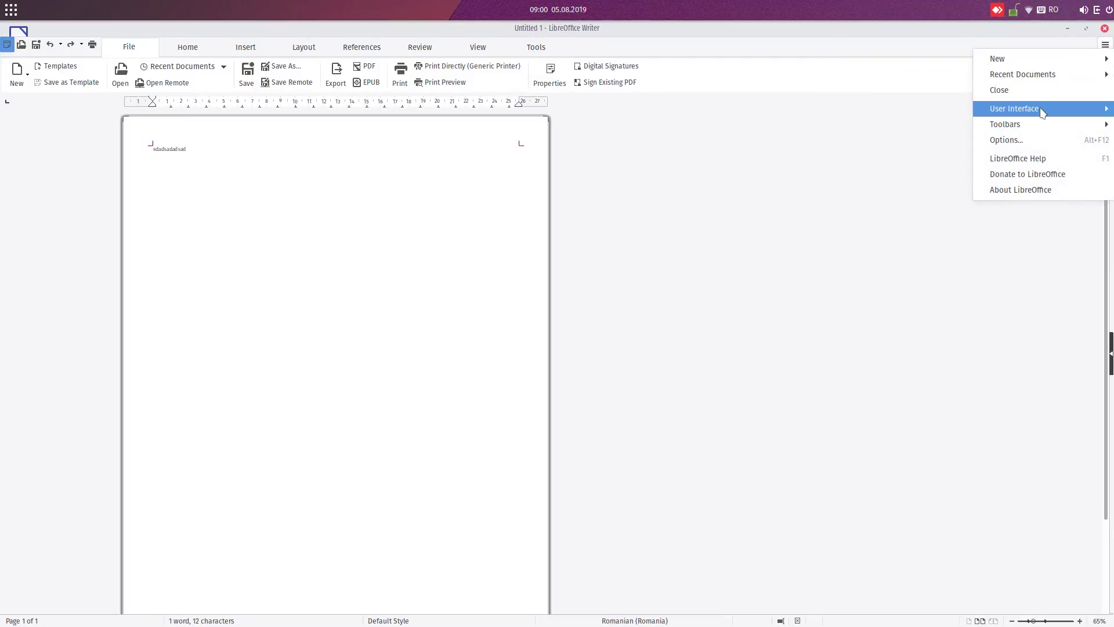
Return to the Standard Toolbar layout and drag the restored window over the image viewer
{"action": "mouse_move", "coordinate": [1042, 111]}
{"action": "left_click", "coordinate": [953, 110]}
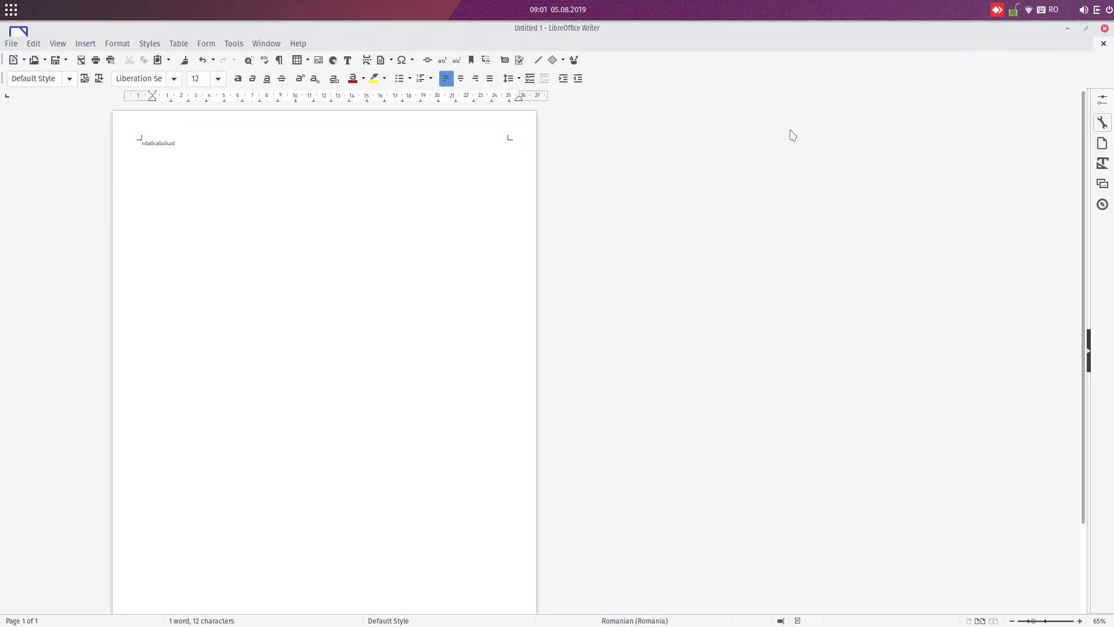
{"action": "left_click_drag", "start_coordinate": [452, 34], "coordinate": [489, 305]}
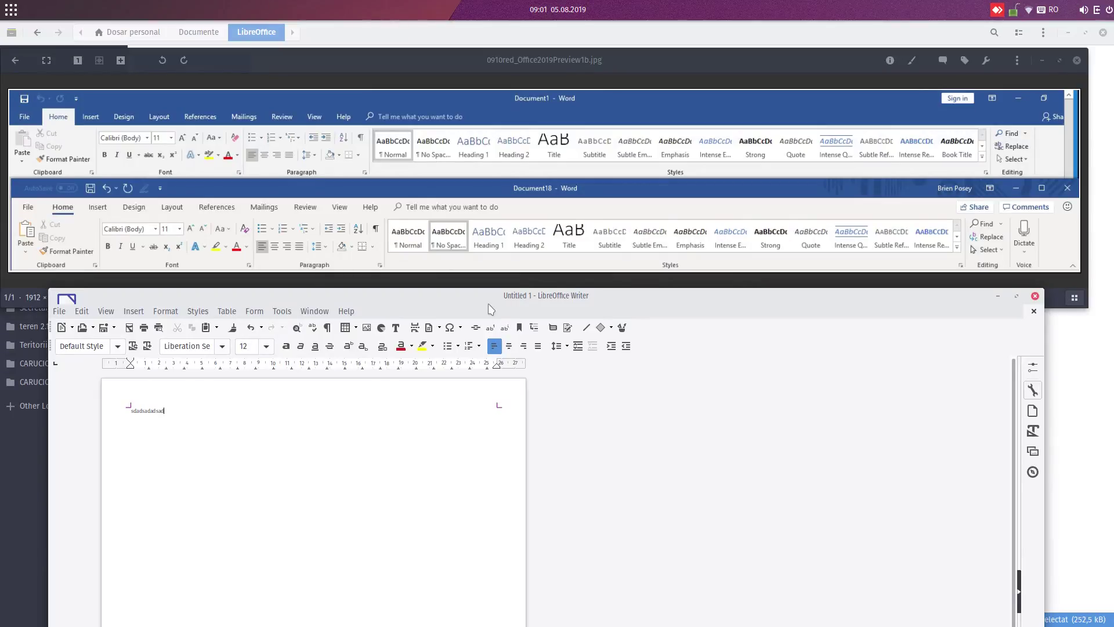
{"action": "left_click", "coordinate": [143, 316]}
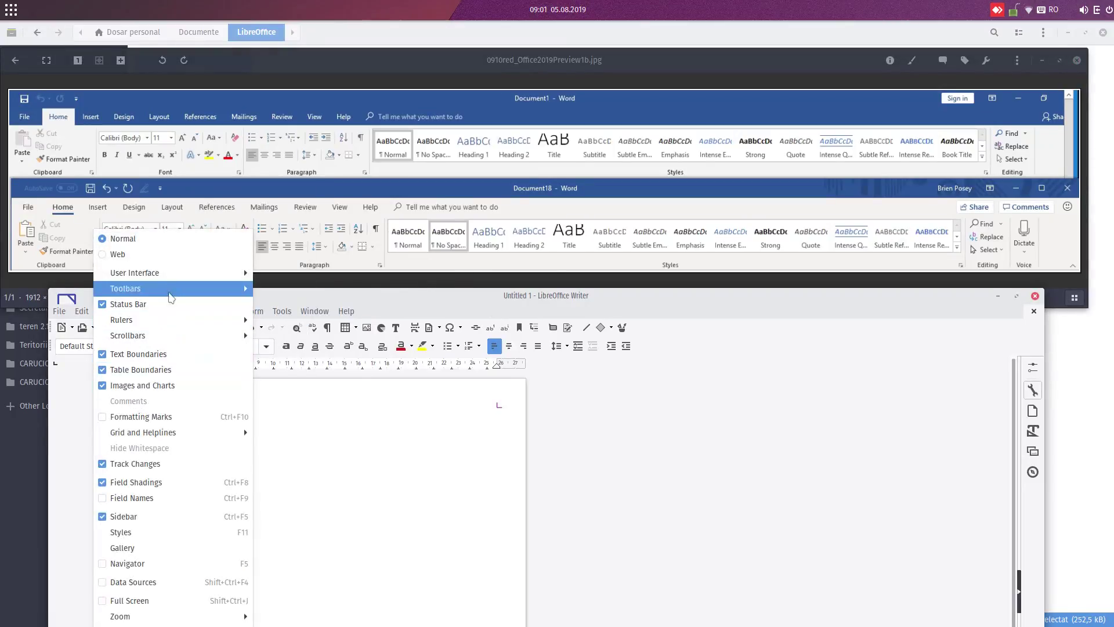
{"action": "mouse_move", "coordinate": [172, 274]}
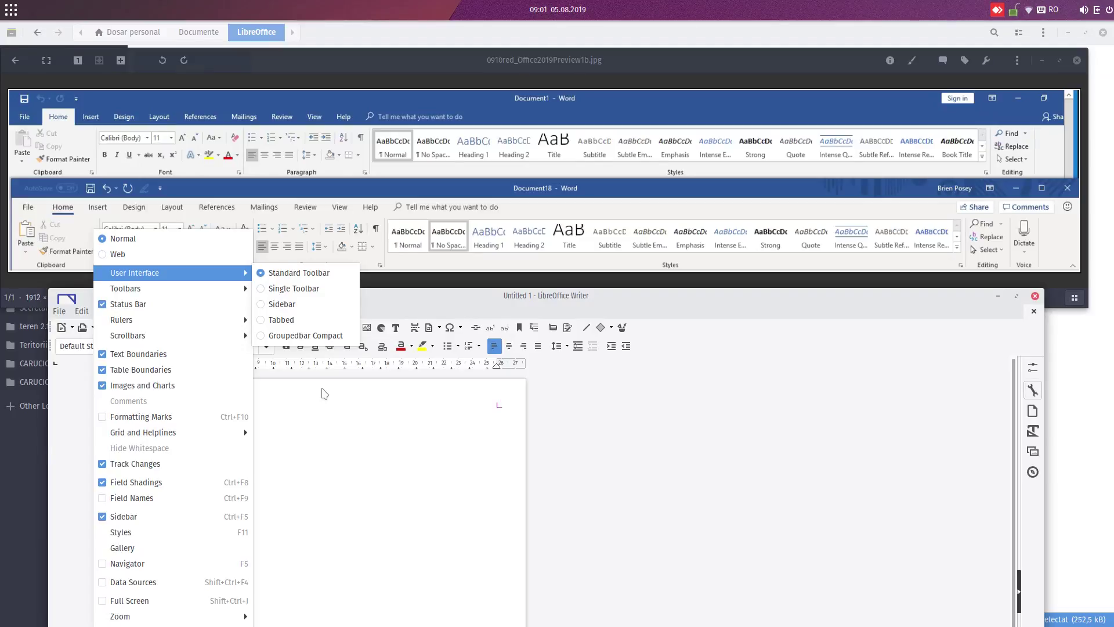
{"action": "left_click", "coordinate": [324, 394]}
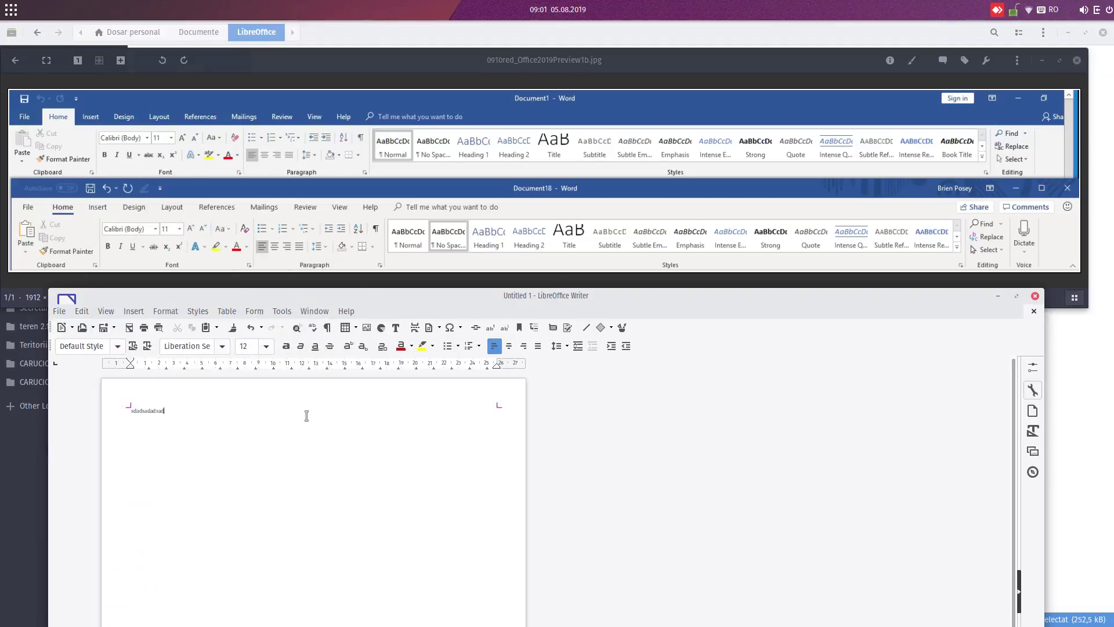